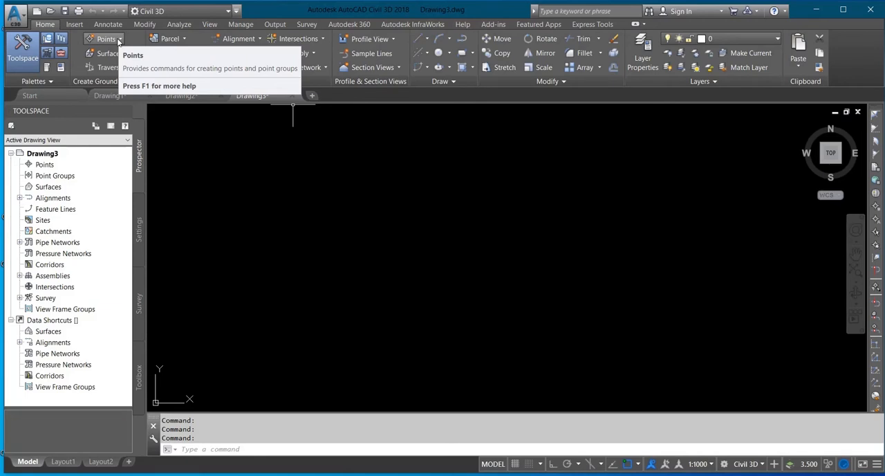
Start a points import from the point creation tools and select the PENZD (comma delimited) point file format.
{"action": "left_click", "coordinate": [119, 40]}
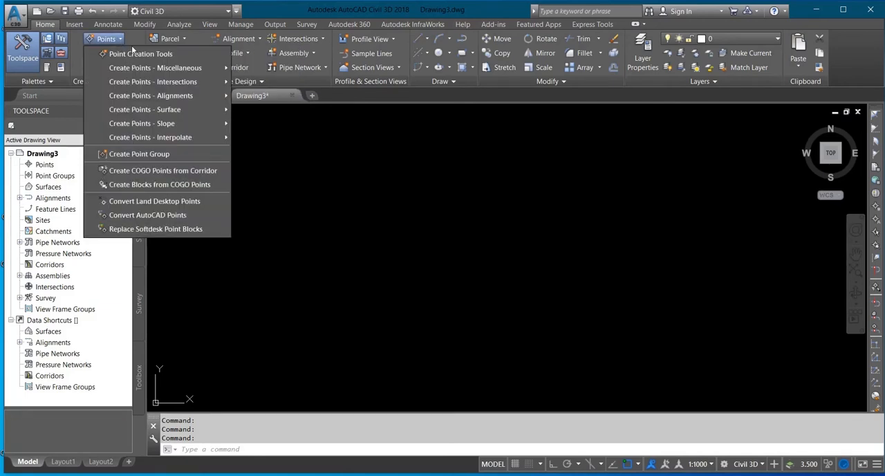
{"action": "left_click", "coordinate": [140, 54]}
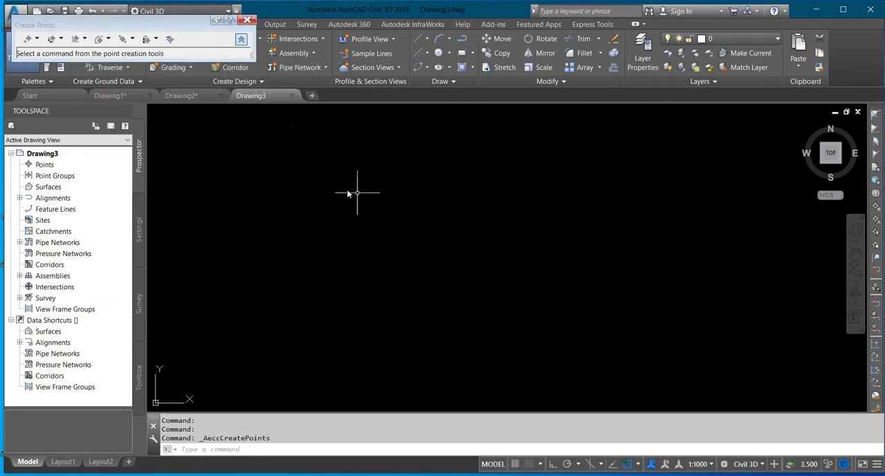
{"action": "left_click", "coordinate": [170, 40]}
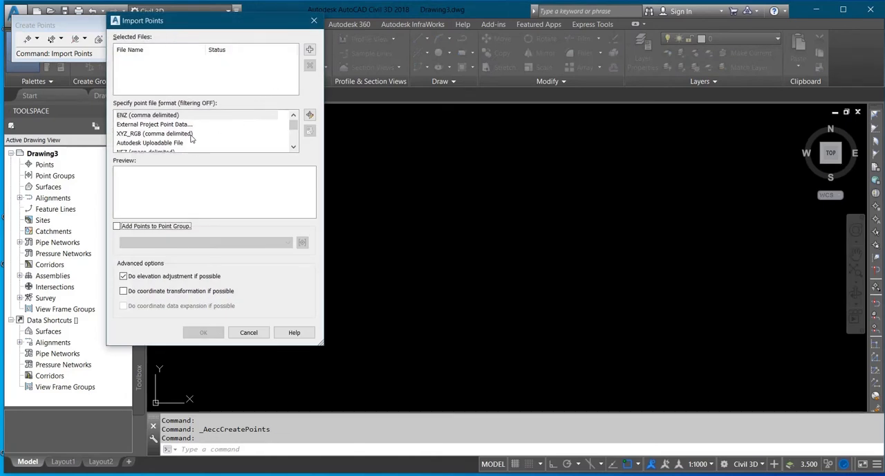
{"action": "scroll", "coordinate": [192, 138], "scroll_direction": "down", "scroll_amount": 2}
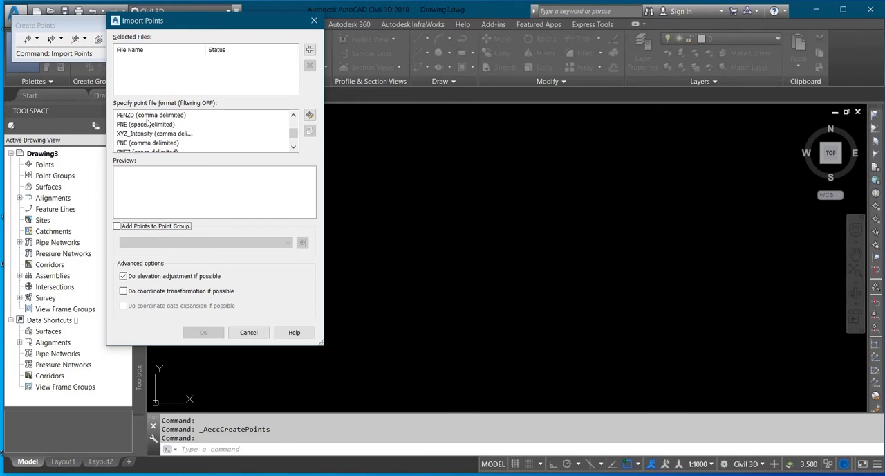
{"action": "left_click", "coordinate": [148, 116]}
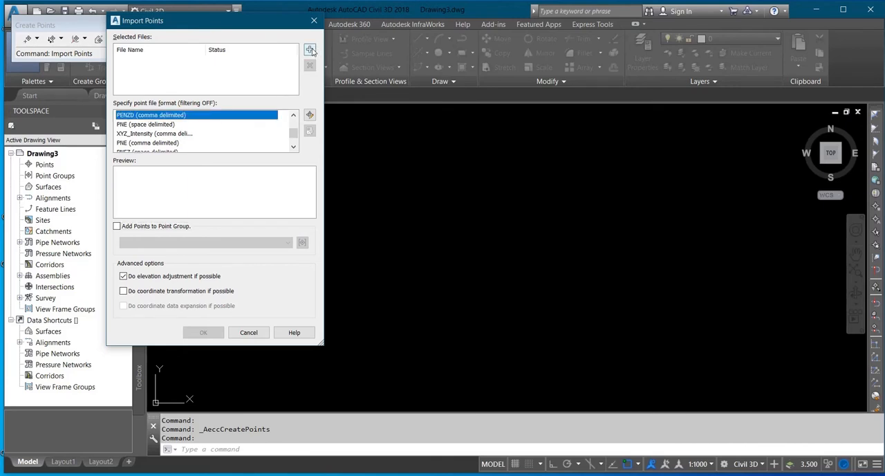
Open the PENZD (comma delimited) point file format for modification and set its default file extension to .csv.
{"action": "left_click", "coordinate": [309, 116]}
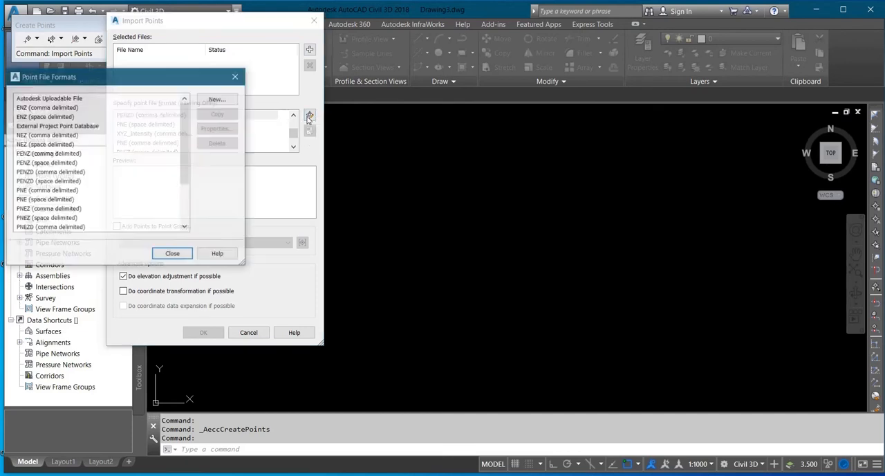
{"action": "left_click", "coordinate": [67, 172]}
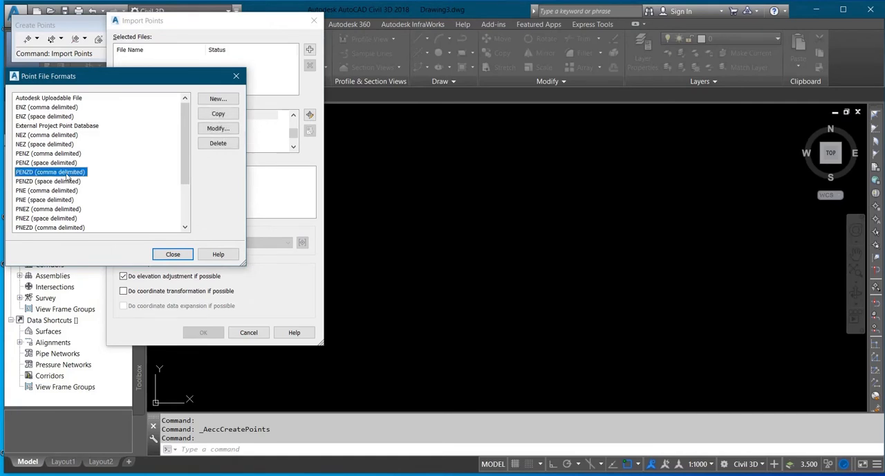
{"action": "left_click", "coordinate": [218, 127]}
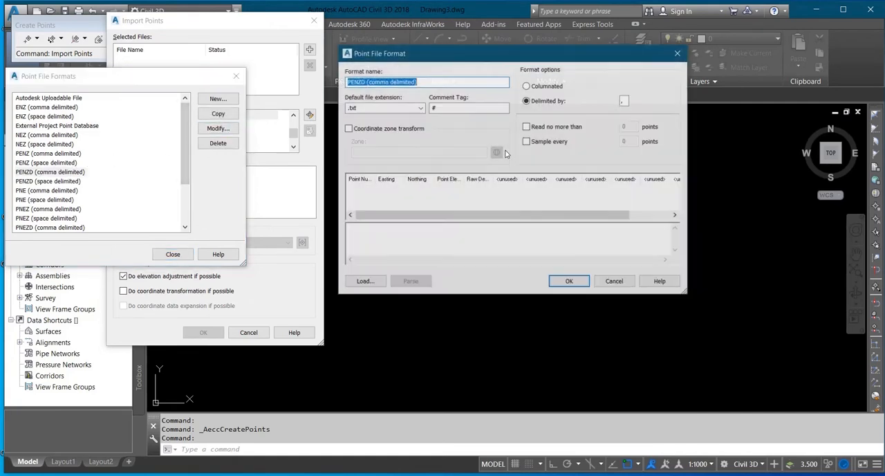
{"action": "left_click", "coordinate": [419, 108]}
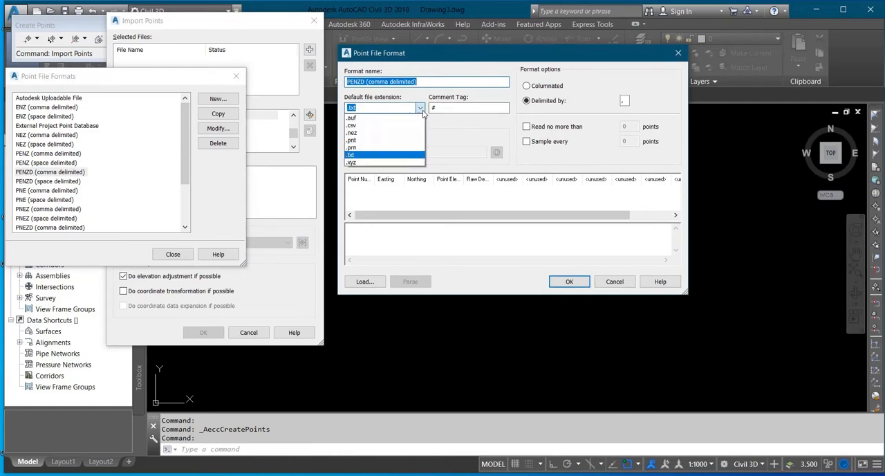
{"action": "left_click", "coordinate": [365, 125]}
Enable the format's coordinate zone transform and assign the Nigeria coordinate system Minna / UTM zone 31N.
{"action": "left_click", "coordinate": [370, 128]}
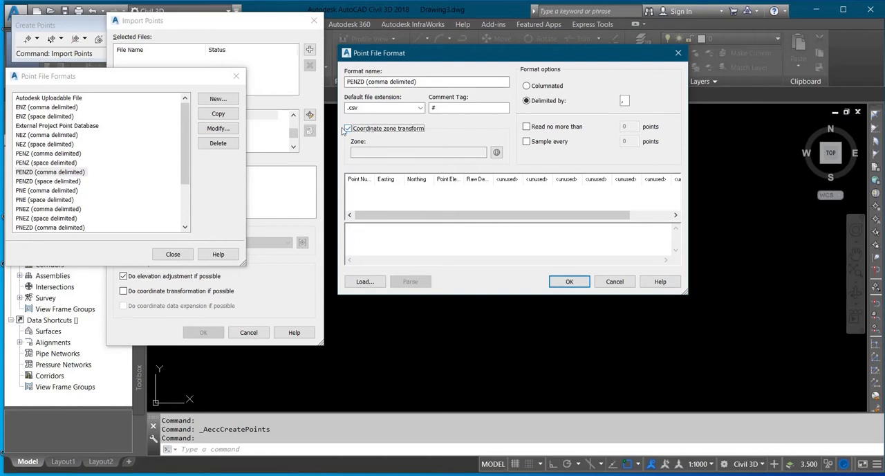
{"action": "left_click", "coordinate": [496, 152]}
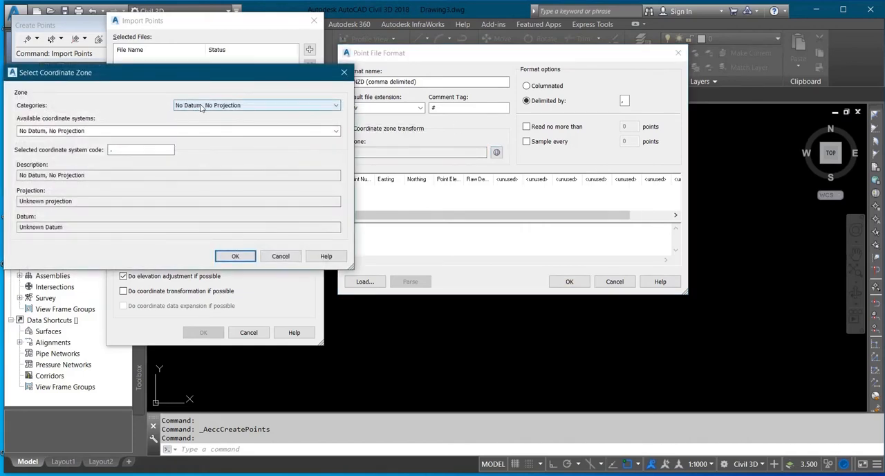
{"action": "left_click", "coordinate": [201, 108]}
{"action": "key", "text": "n"}
{"action": "key", "text": "n"}
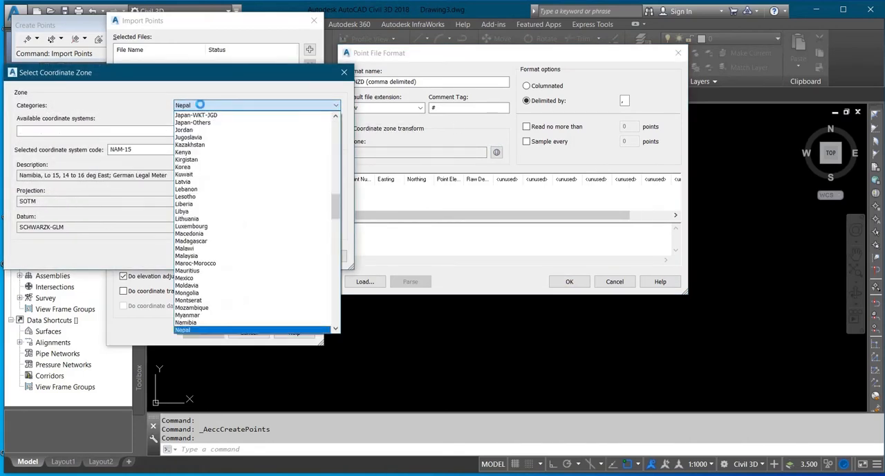
{"action": "key", "text": "n"}
{"action": "key", "text": "n"}
{"action": "key", "text": "n"}
{"action": "key", "text": "n"}
{"action": "key", "text": "n"}
{"action": "key", "text": "n"}
{"action": "key", "text": "n"}
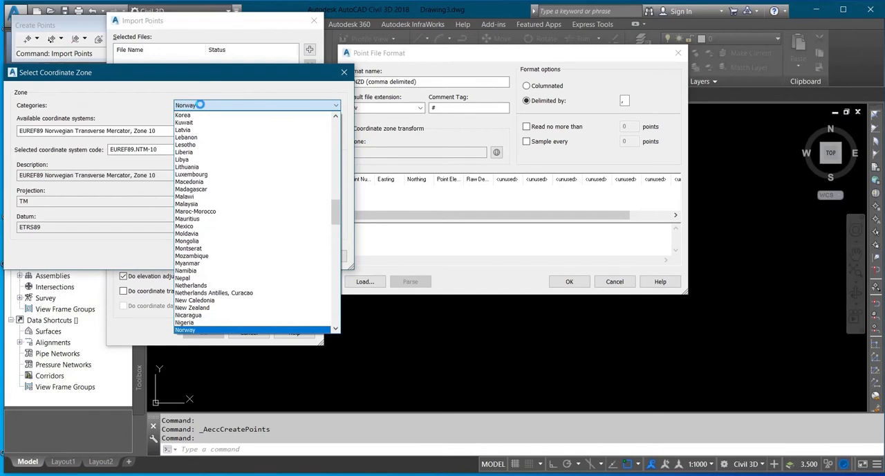
{"action": "key", "text": "Up"}
{"action": "key", "text": "Return"}
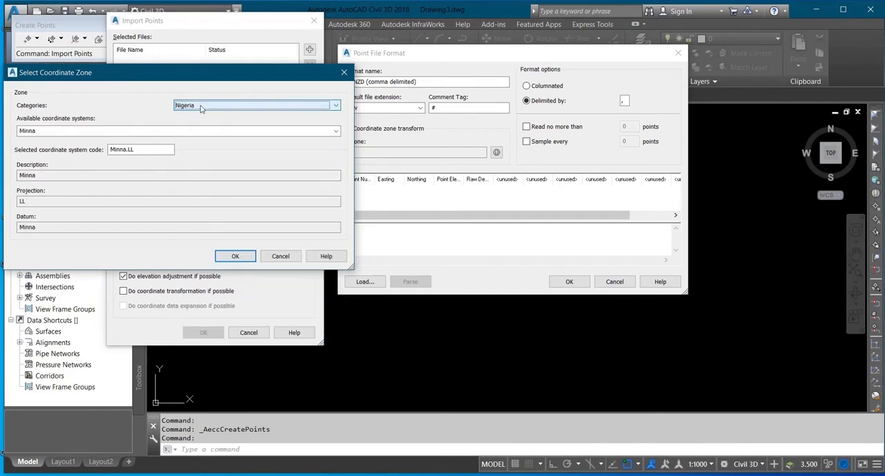
{"action": "left_click", "coordinate": [337, 131]}
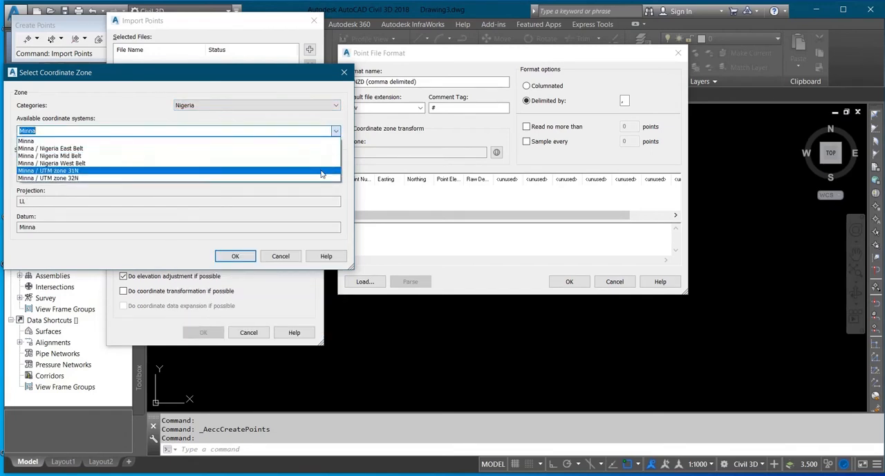
{"action": "left_click", "coordinate": [322, 171]}
{"action": "left_click", "coordinate": [235, 256]}
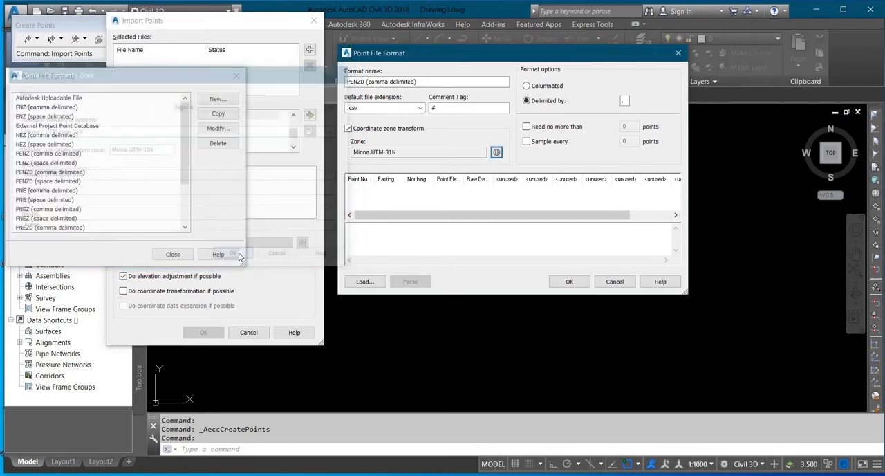
Parse the Desktop file WORK2.csv as a test of the PENZD format and accept the modified format.
{"action": "left_click", "coordinate": [364, 281]}
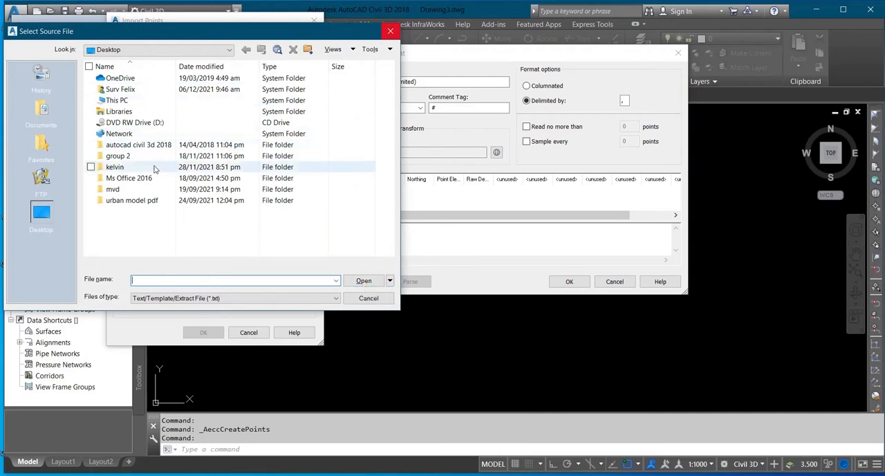
{"action": "left_click", "coordinate": [157, 298]}
{"action": "left_click", "coordinate": [163, 330]}
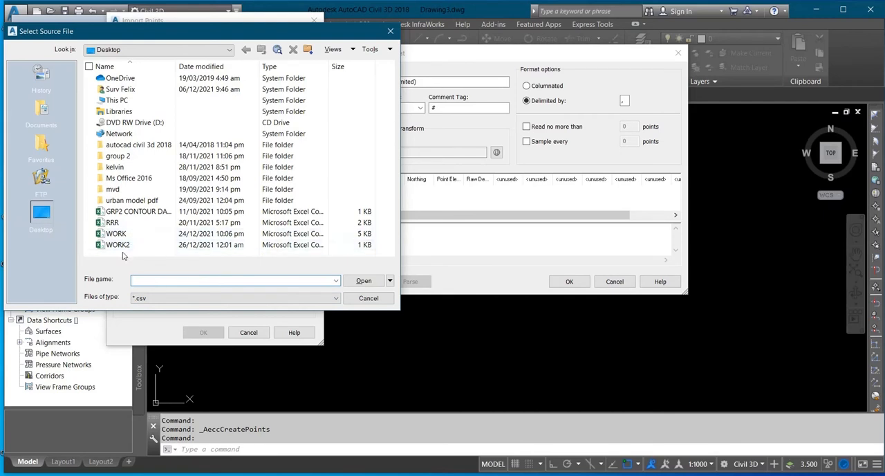
{"action": "left_click", "coordinate": [138, 247]}
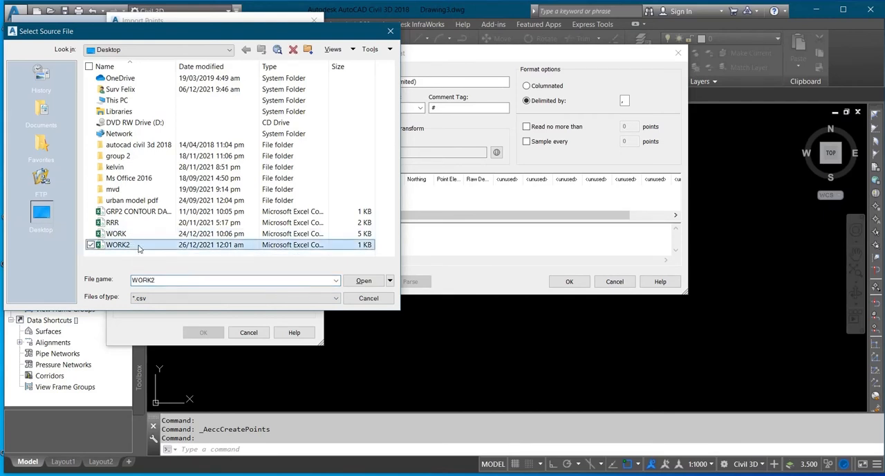
{"action": "left_click", "coordinate": [367, 281]}
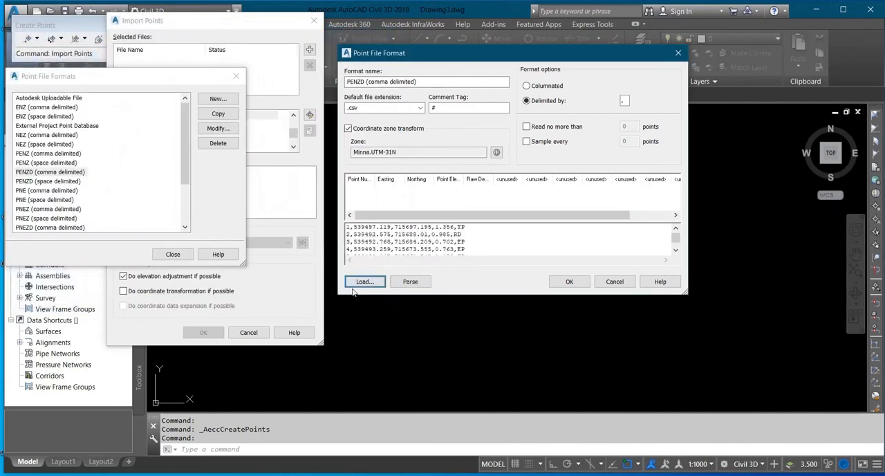
{"action": "left_click", "coordinate": [406, 284]}
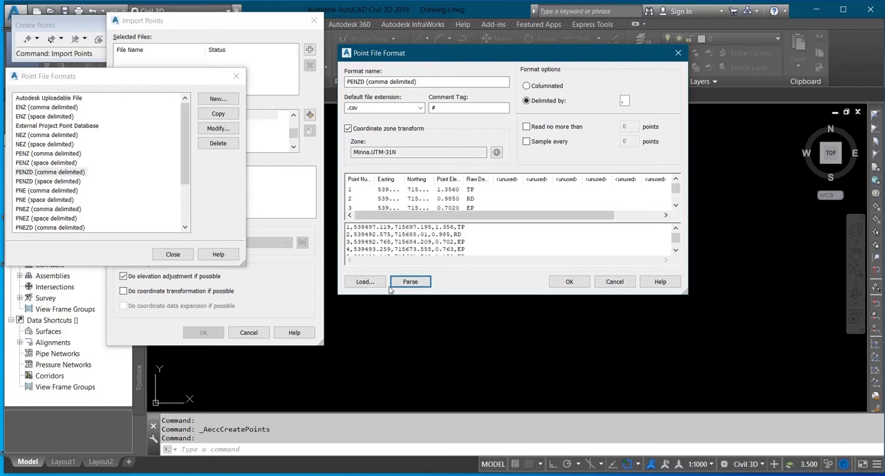
{"action": "left_click", "coordinate": [571, 282]}
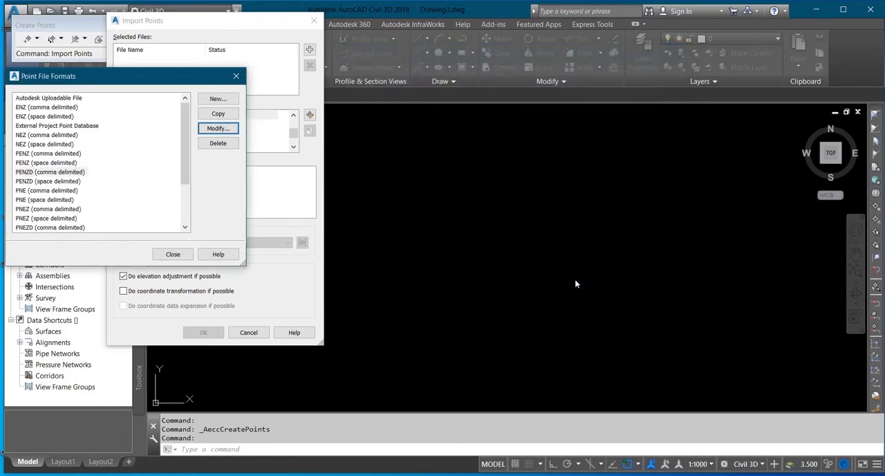
{"action": "left_click", "coordinate": [173, 254]}
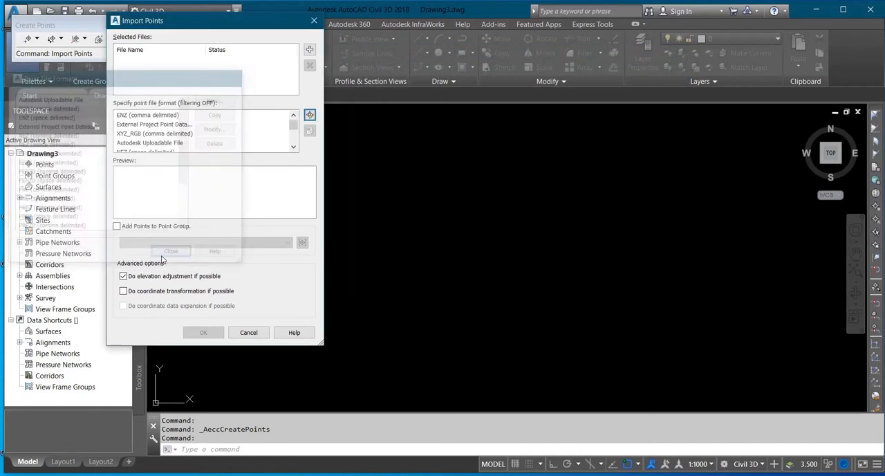
Add the CSV file WORK2 from the Desktop as the import source and import its points into the drawing.
{"action": "left_click", "coordinate": [310, 50]}
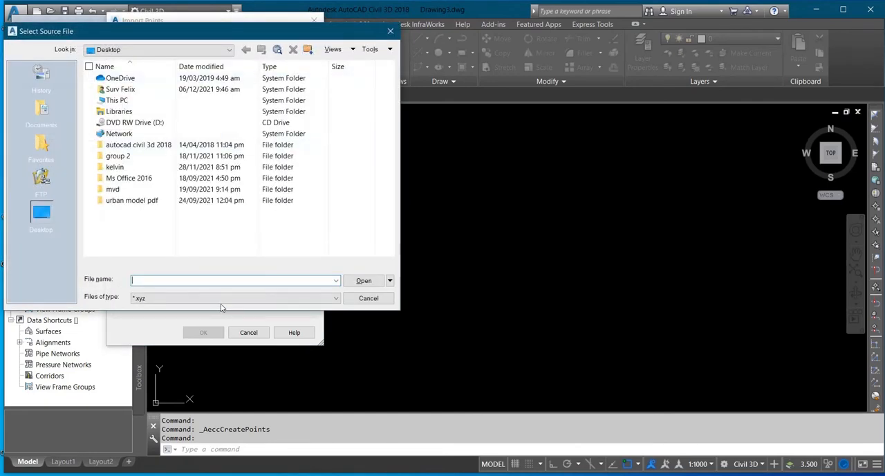
{"action": "left_click", "coordinate": [221, 301]}
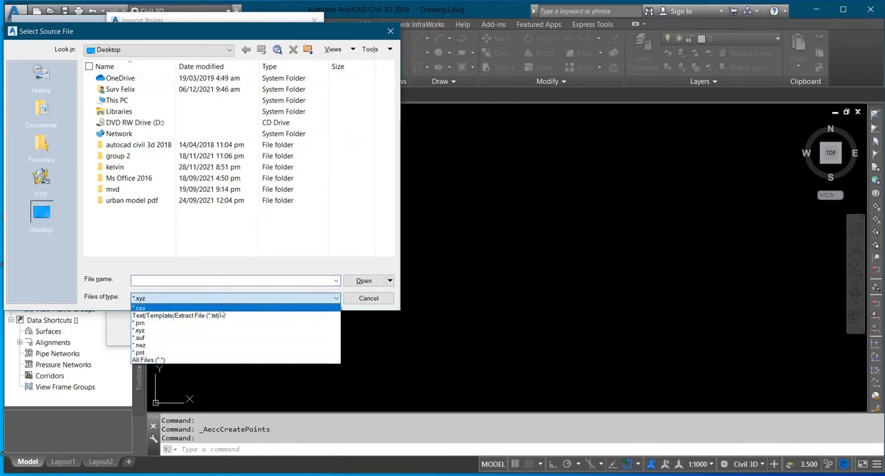
{"action": "left_click", "coordinate": [221, 308]}
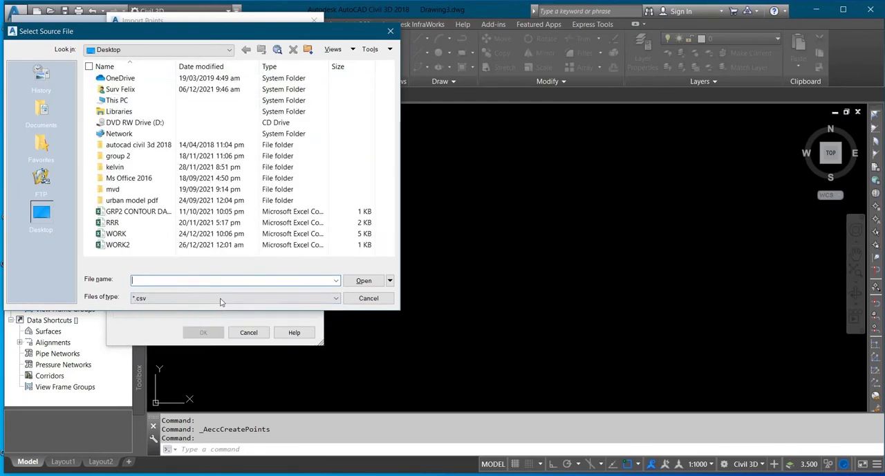
{"action": "left_click", "coordinate": [177, 246]}
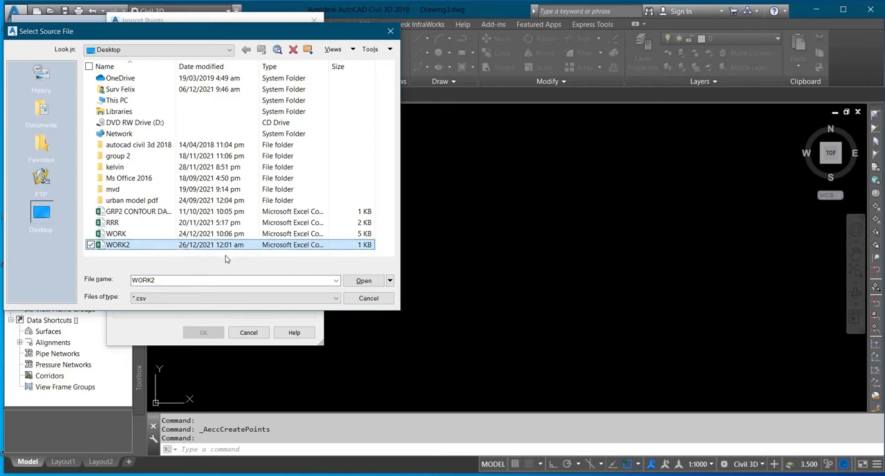
{"action": "left_click", "coordinate": [369, 281]}
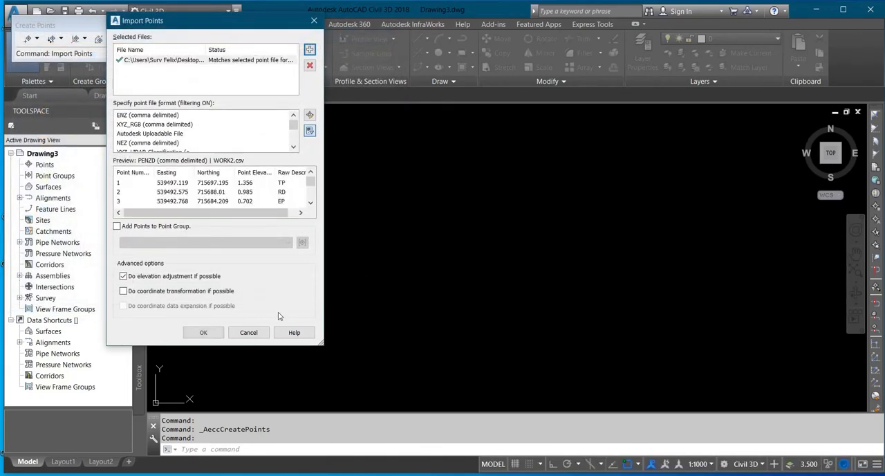
{"action": "left_click", "coordinate": [203, 331]}
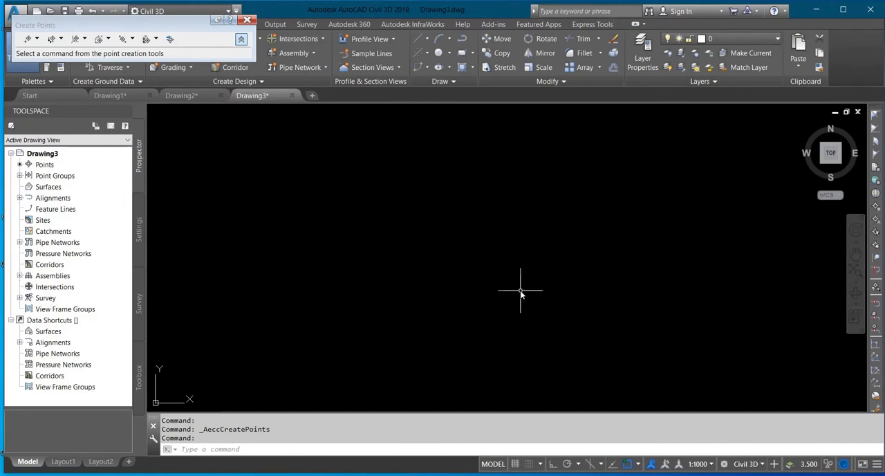
Zoom to the drawing extents and centre the imported points in the view.
{"action": "type", "text": "z"}
{"action": "key", "text": "Return"}
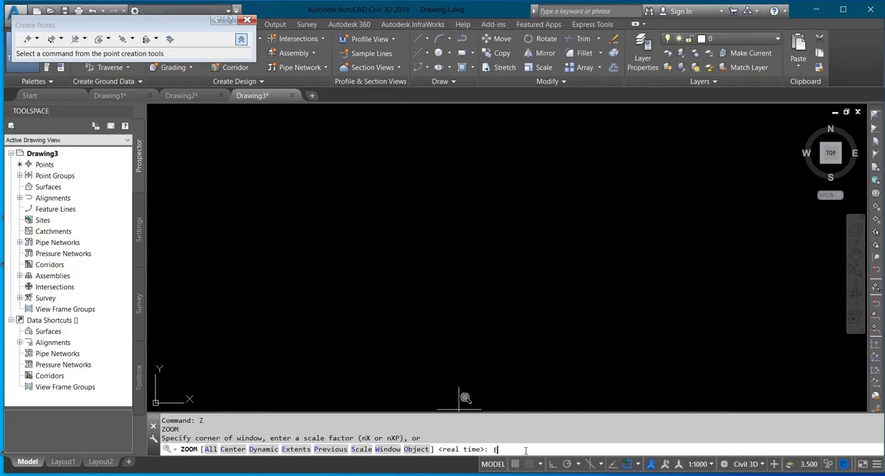
{"action": "type", "text": "E"}
{"action": "key", "text": "Return"}
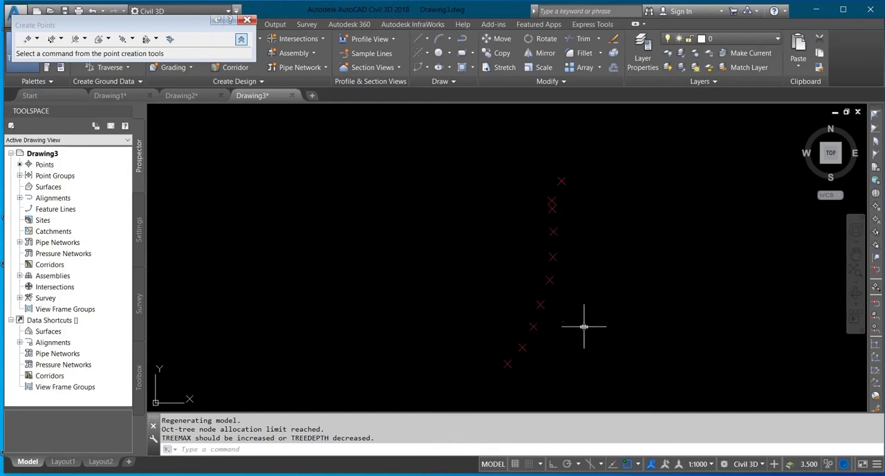
{"action": "middle_click_drag", "start_coordinate": [585, 328], "coordinate": [536, 283]}
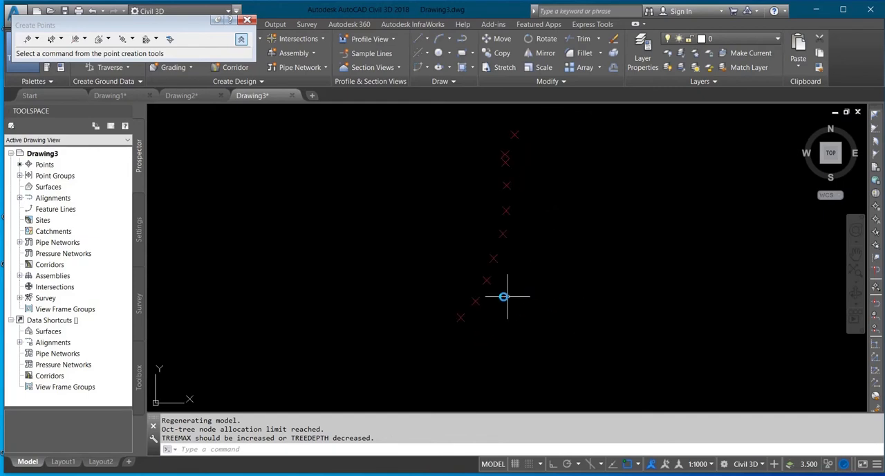
{"action": "middle_click_drag", "start_coordinate": [567, 257], "coordinate": [544, 284]}
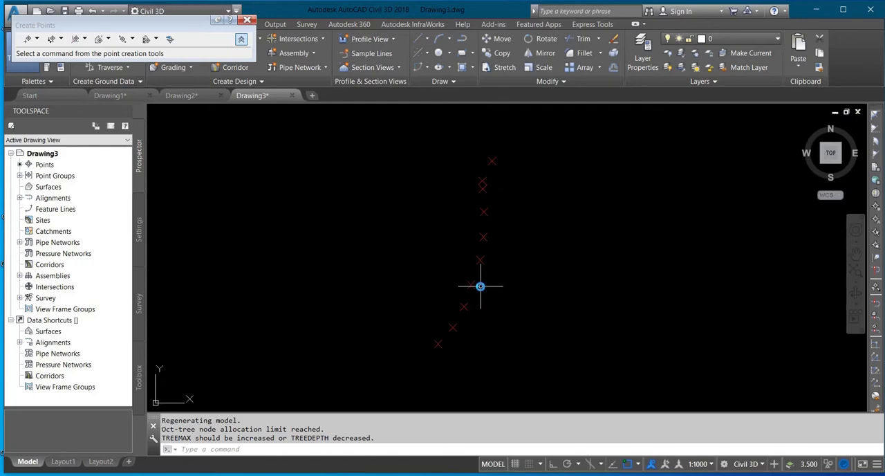
Open the properties of the _All Points point group and set its point label style to Northing and Easting.
{"action": "left_click", "coordinate": [20, 177]}
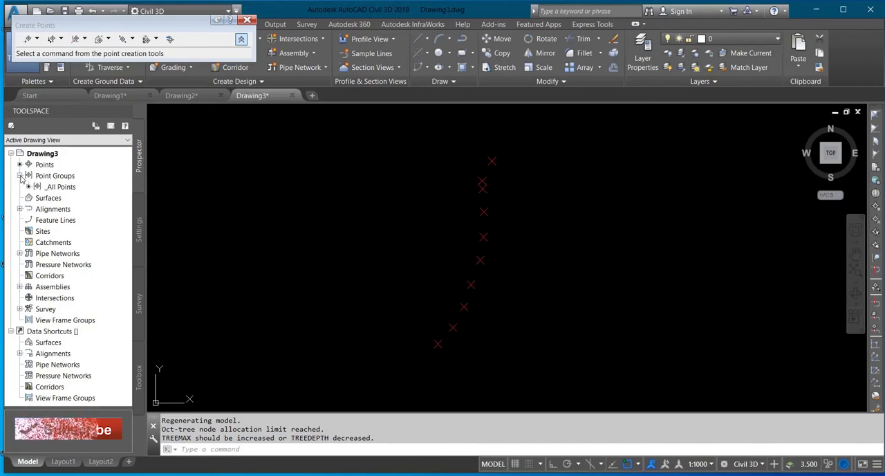
{"action": "left_click", "coordinate": [62, 188]}
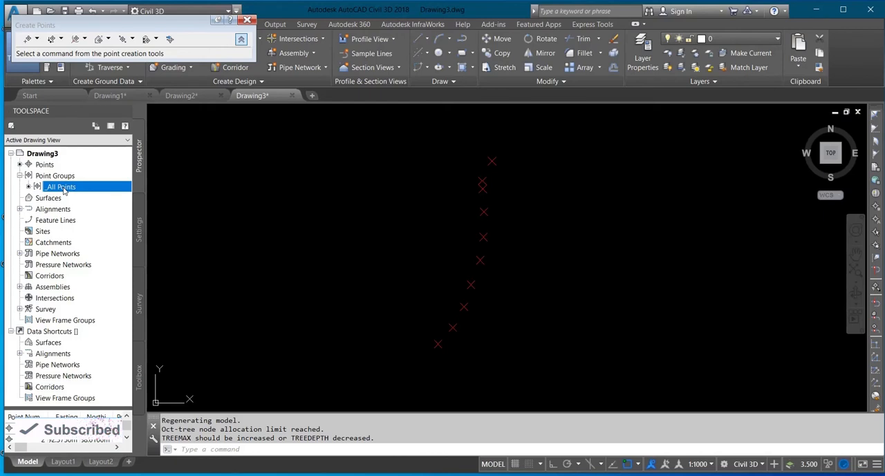
{"action": "right_click", "coordinate": [64, 191]}
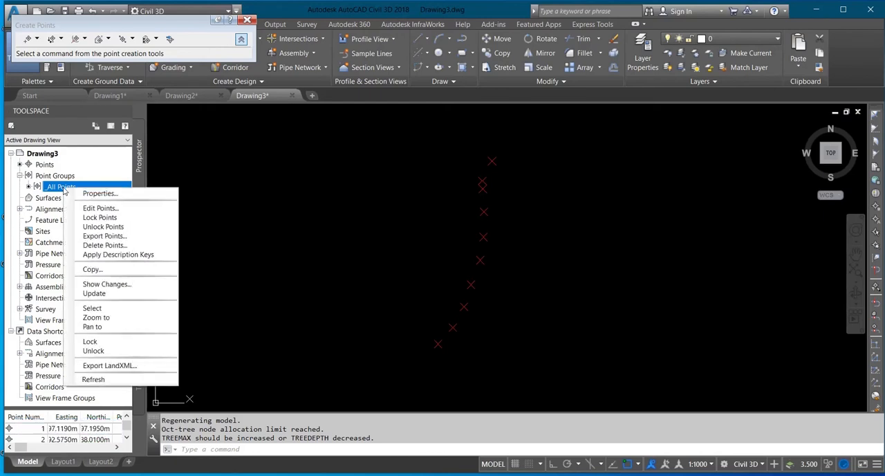
{"action": "left_click", "coordinate": [154, 191]}
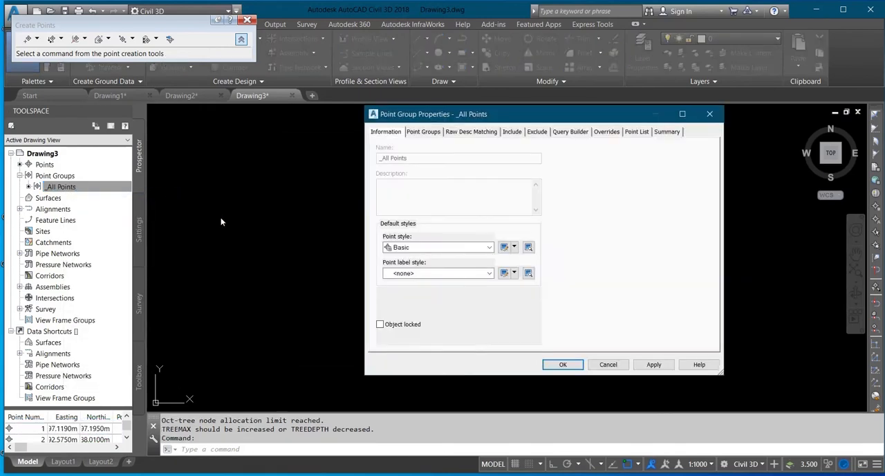
{"action": "left_click", "coordinate": [490, 275]}
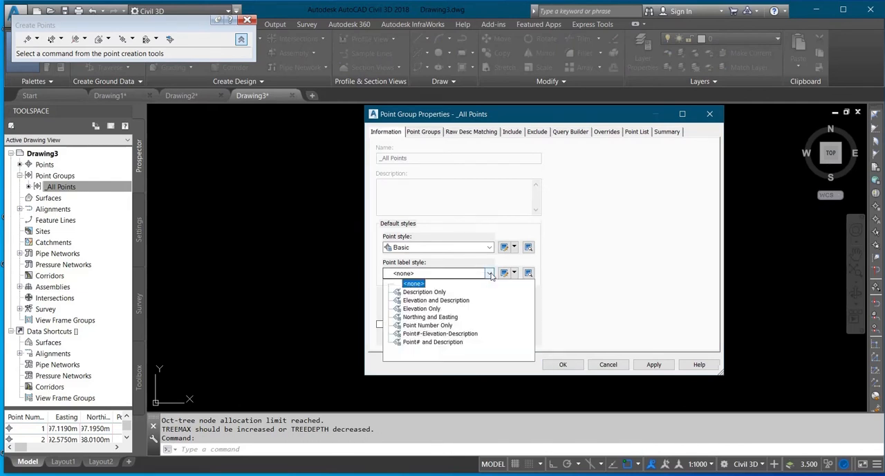
{"action": "left_click", "coordinate": [431, 317]}
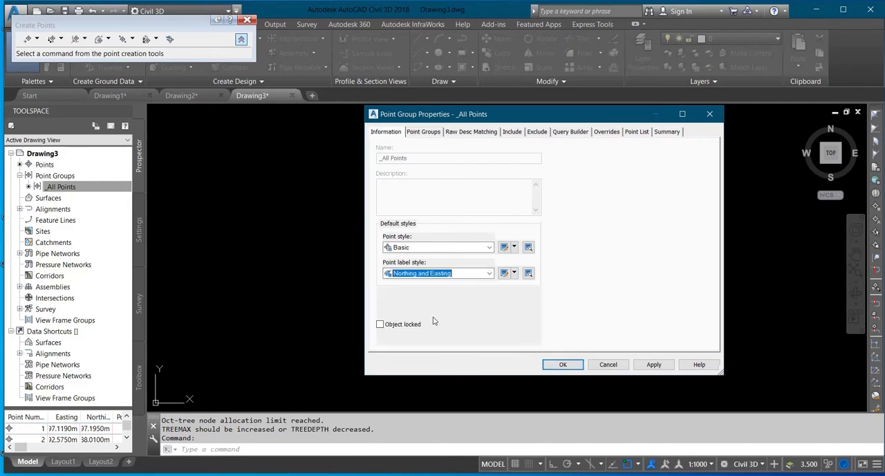
Create a copy of the Northing and Easting label style and name it DENZ.
{"action": "left_click", "coordinate": [514, 274]}
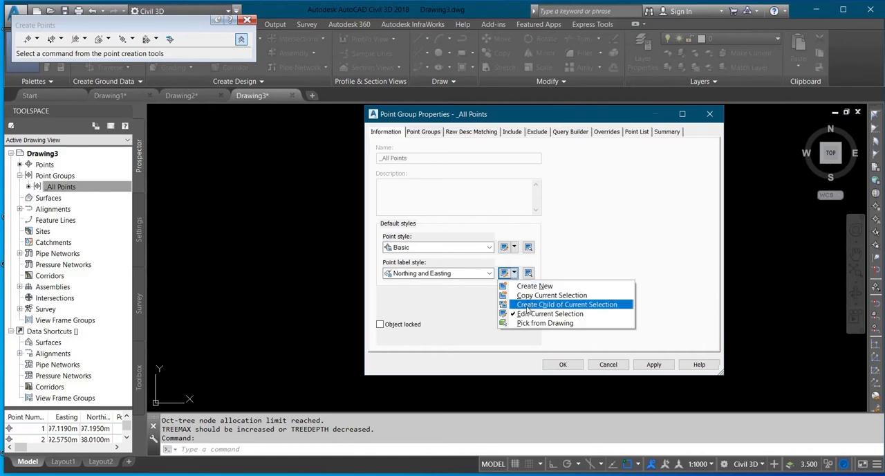
{"action": "left_click", "coordinate": [536, 298]}
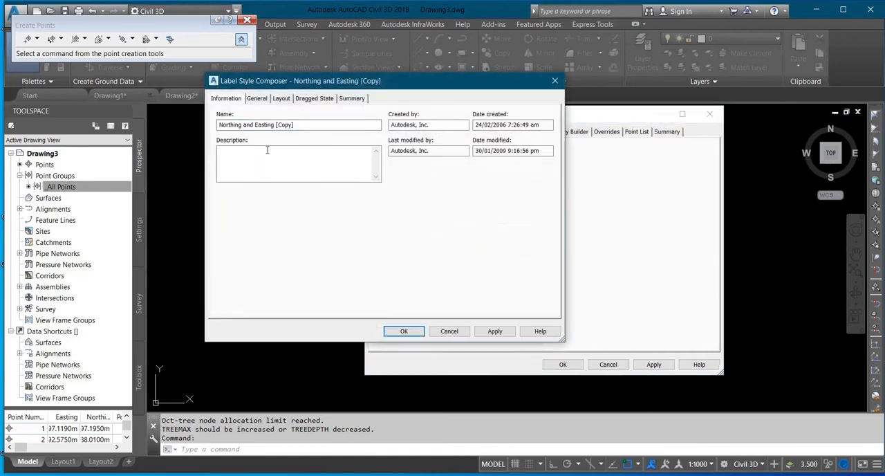
{"action": "left_click_drag", "start_coordinate": [312, 124], "coordinate": [157, 139]}
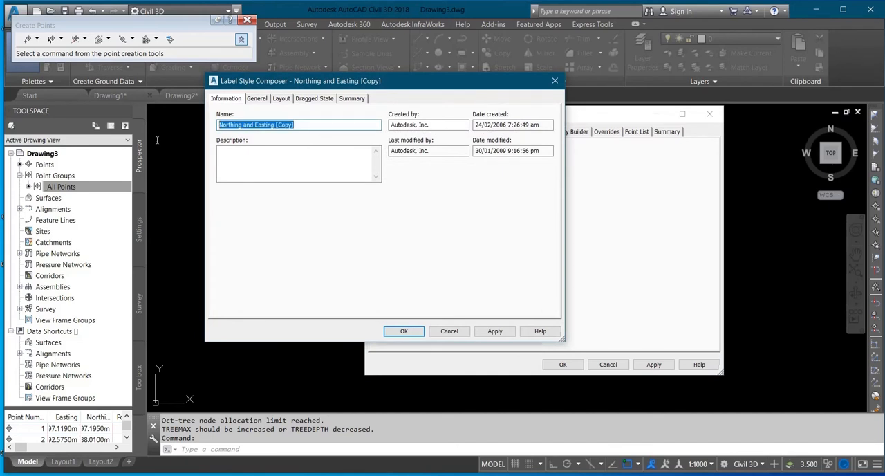
{"action": "type", "text": "DENZ"}
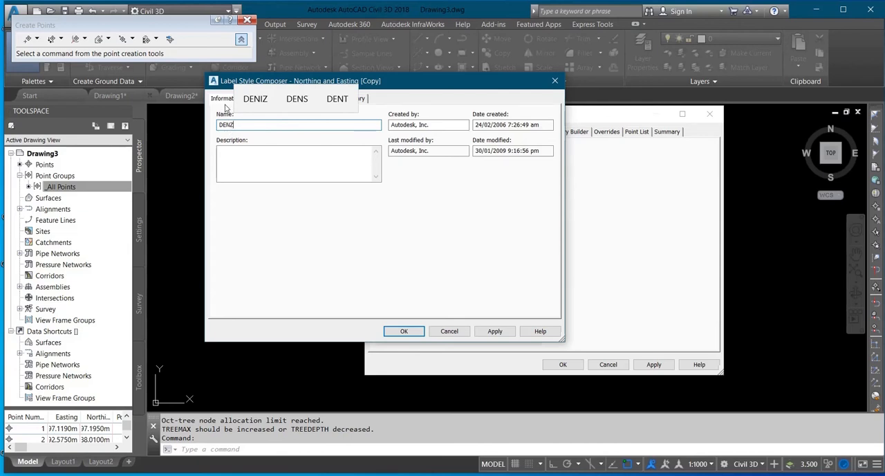
{"action": "left_click", "coordinate": [226, 103]}
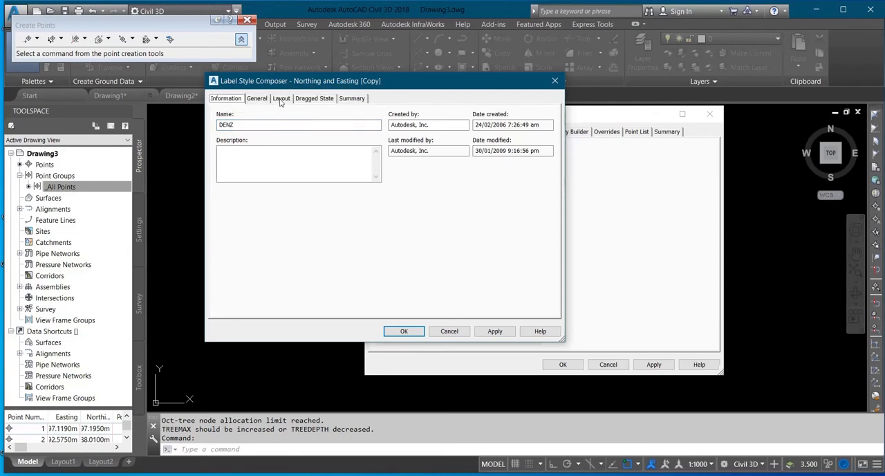
Add a new text component to the DENZ label layout and name it D.
{"action": "left_click", "coordinate": [281, 99]}
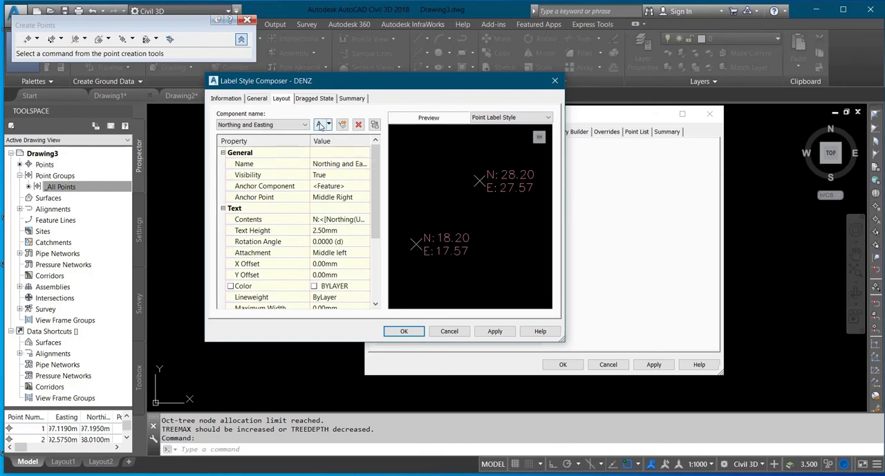
{"action": "left_click", "coordinate": [319, 124]}
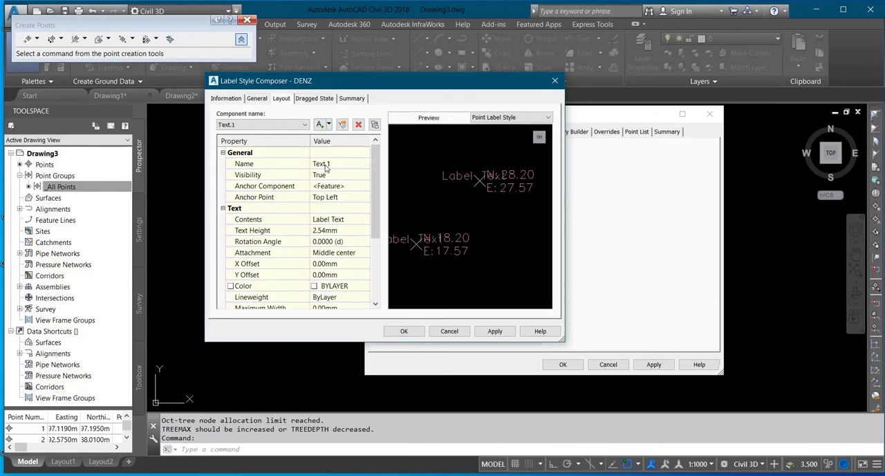
{"action": "left_click", "coordinate": [334, 164]}
{"action": "type", "text": "D"}
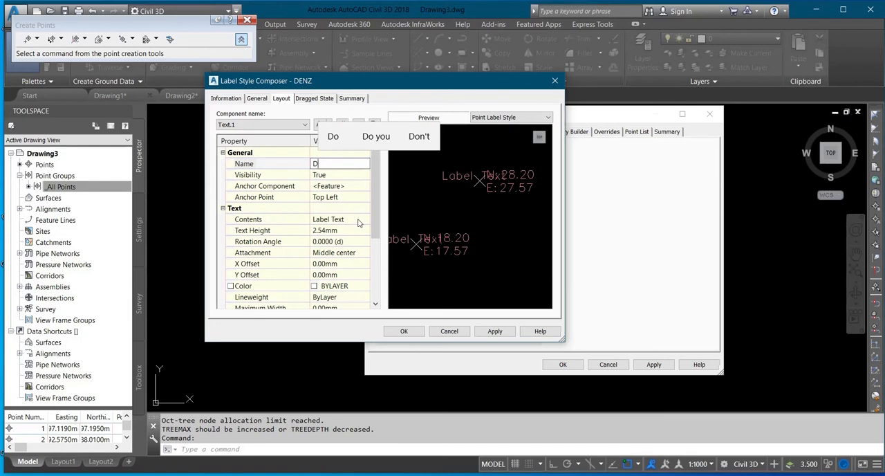
Replace the D component's default label text with the Raw Description property, preserving case.
{"action": "left_click", "coordinate": [366, 220]}
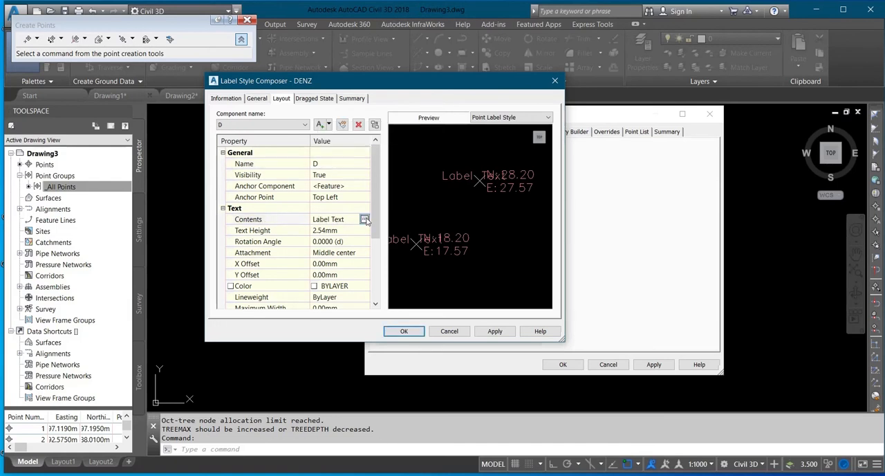
{"action": "left_click", "coordinate": [365, 220]}
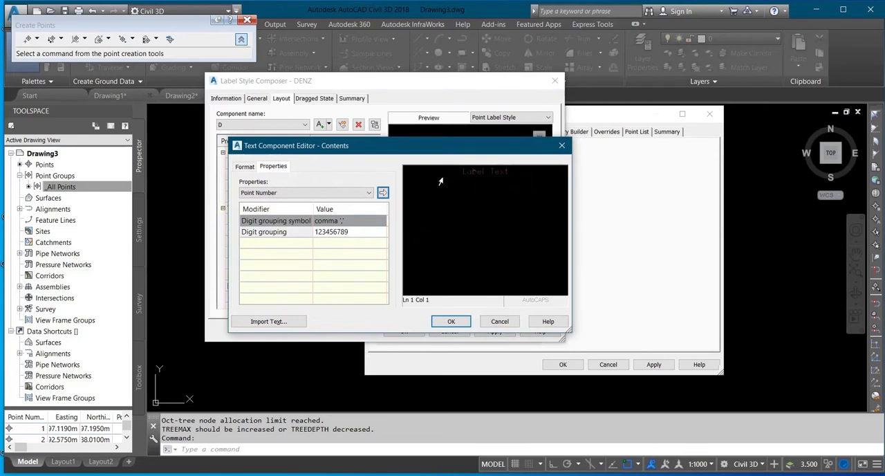
{"action": "left_click", "coordinate": [342, 193]}
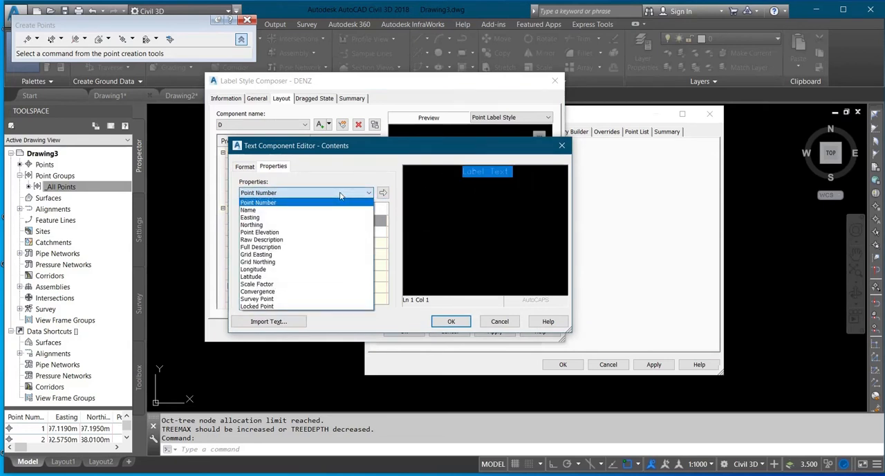
{"action": "left_click", "coordinate": [312, 240]}
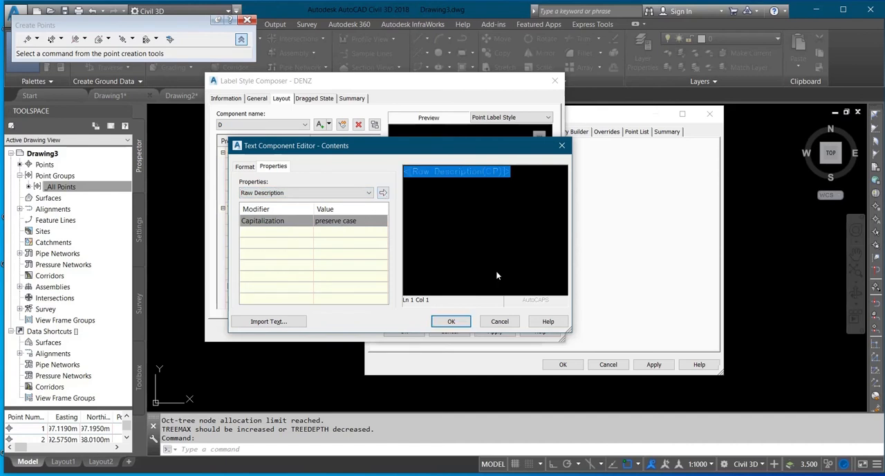
{"action": "left_click", "coordinate": [455, 325]}
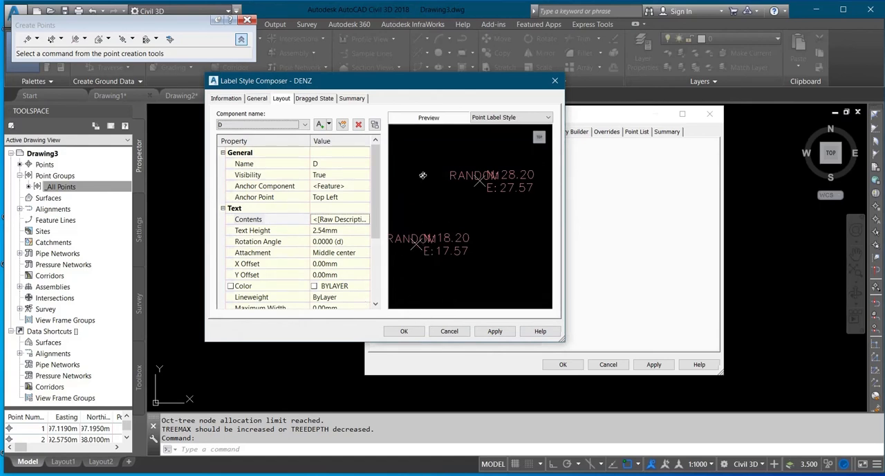
Set the D component's X offset to 11.30 mm and its Y offset to 3.40 mm.
{"action": "left_click", "coordinate": [344, 267]}
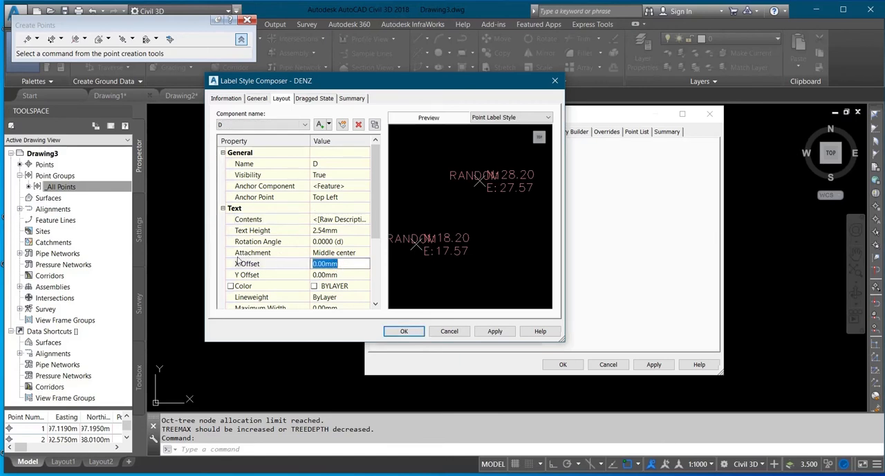
{"action": "type", "text": "11.30"}
{"action": "left_click", "coordinate": [323, 275]}
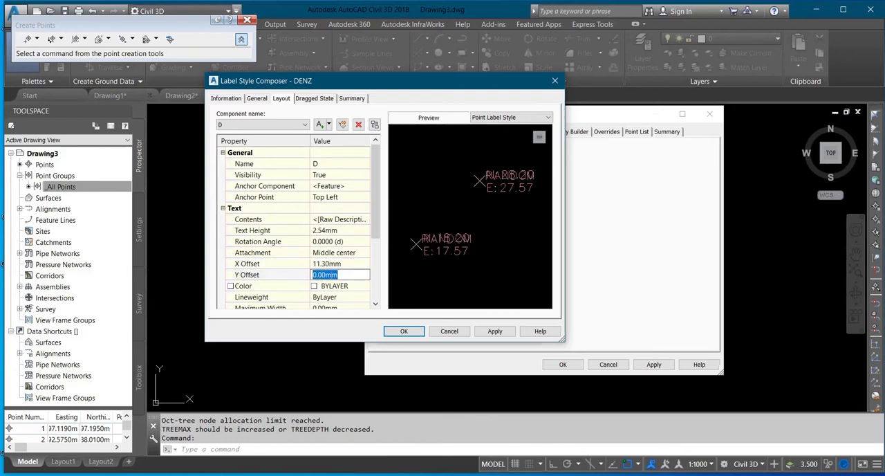
{"action": "type", "text": "3.40"}
{"action": "left_click", "coordinate": [342, 253]}
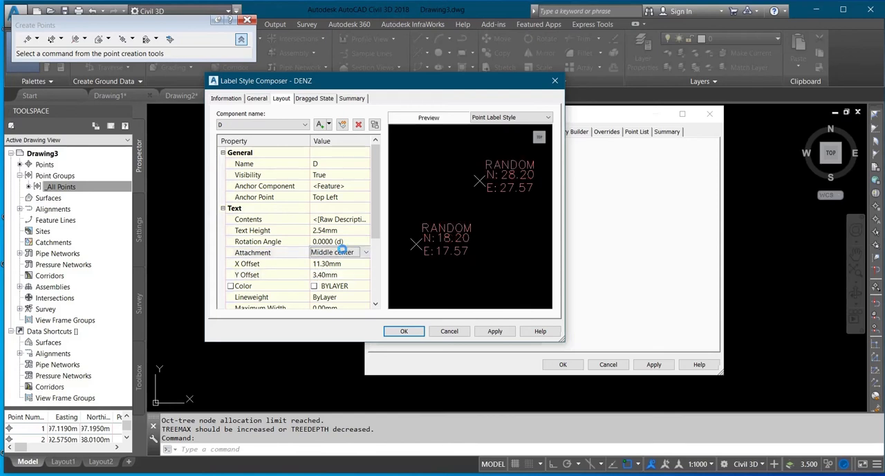
Add another text component to the DENZ label layout and name it Z.
{"action": "left_click", "coordinate": [320, 126]}
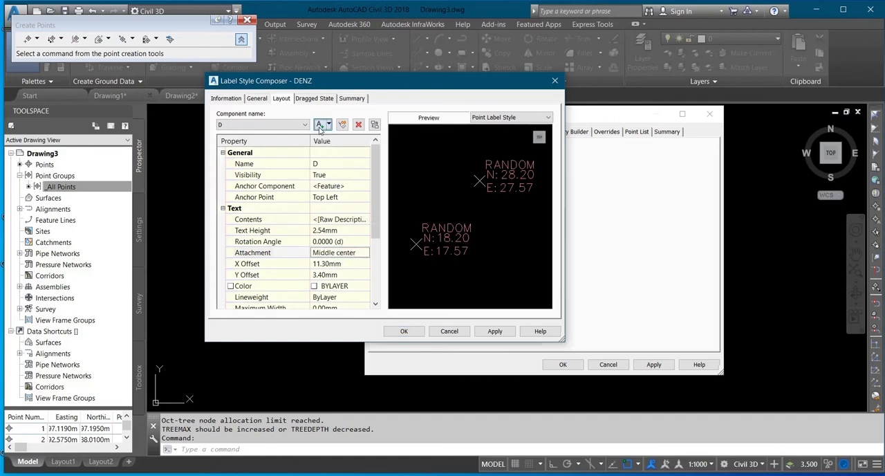
{"action": "left_click", "coordinate": [350, 164]}
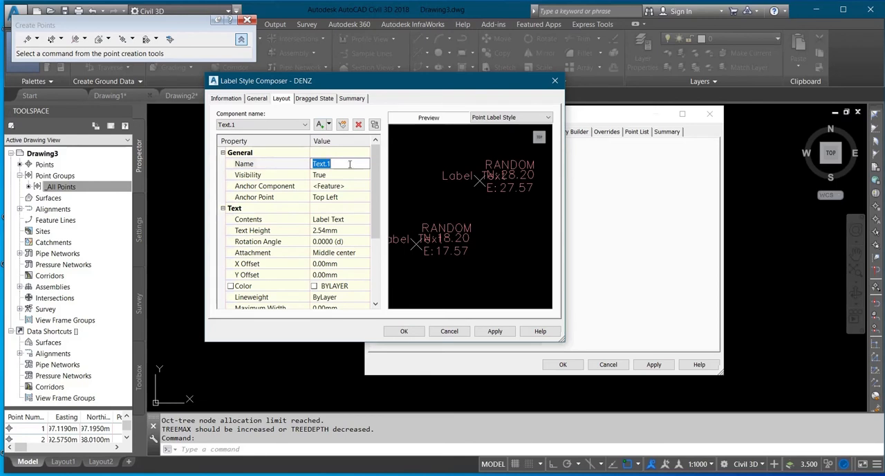
{"action": "type", "text": "Z"}
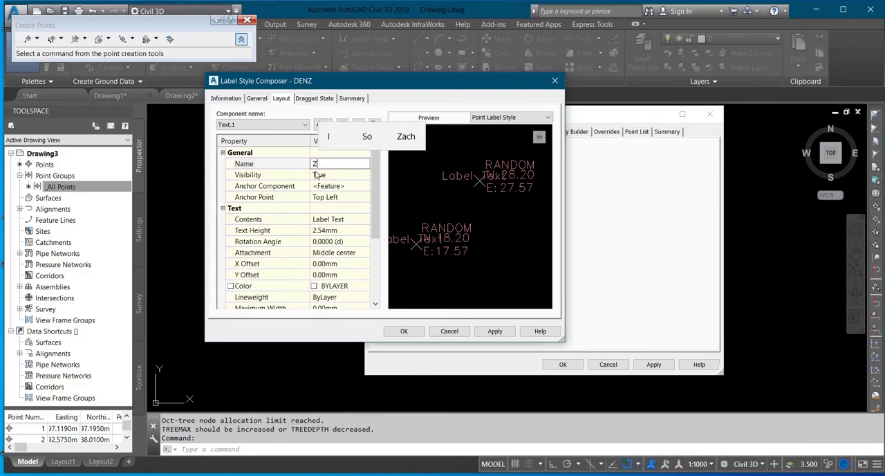
Replace the Z component's default label text with the Point Elevation property in metres at 0.001 precision.
{"action": "left_click", "coordinate": [354, 221]}
{"action": "left_click", "coordinate": [365, 220]}
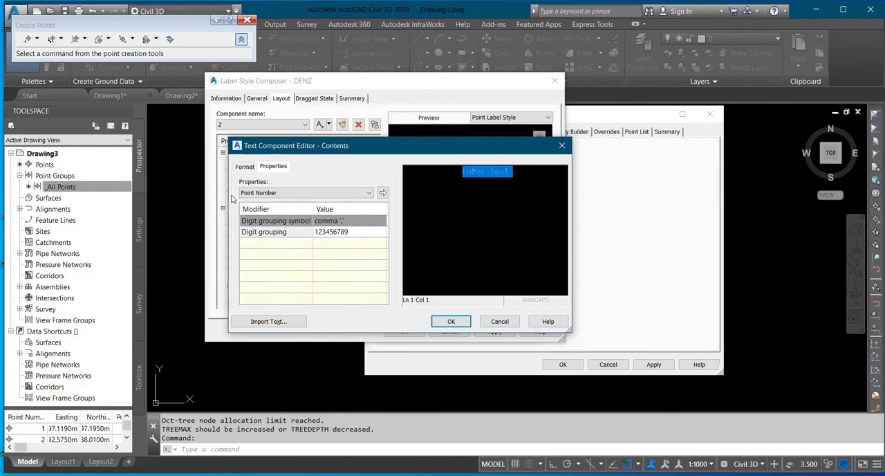
{"action": "left_click", "coordinate": [266, 193]}
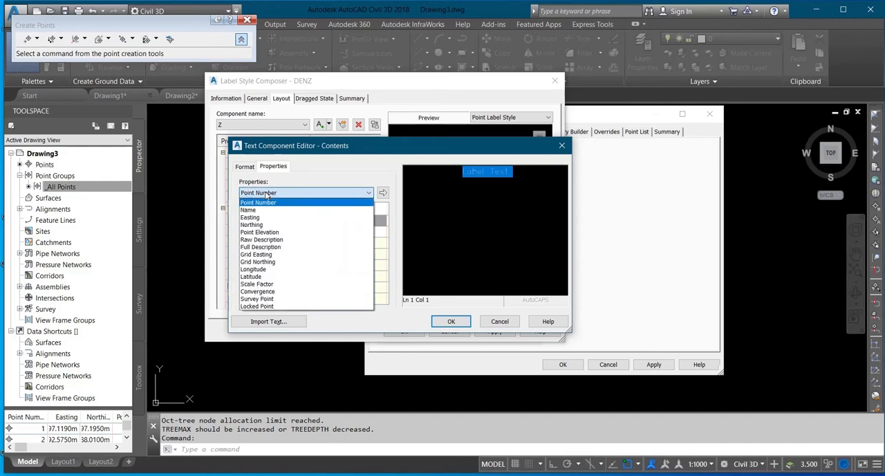
{"action": "left_click", "coordinate": [277, 232]}
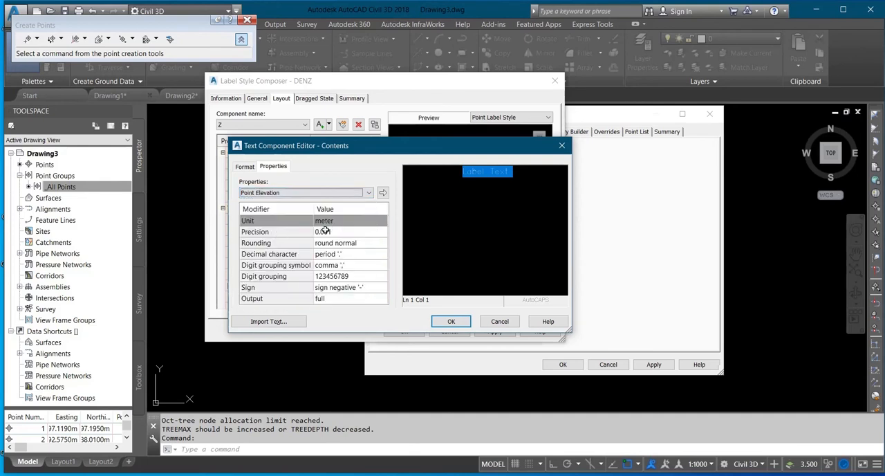
{"action": "left_click", "coordinate": [383, 193]}
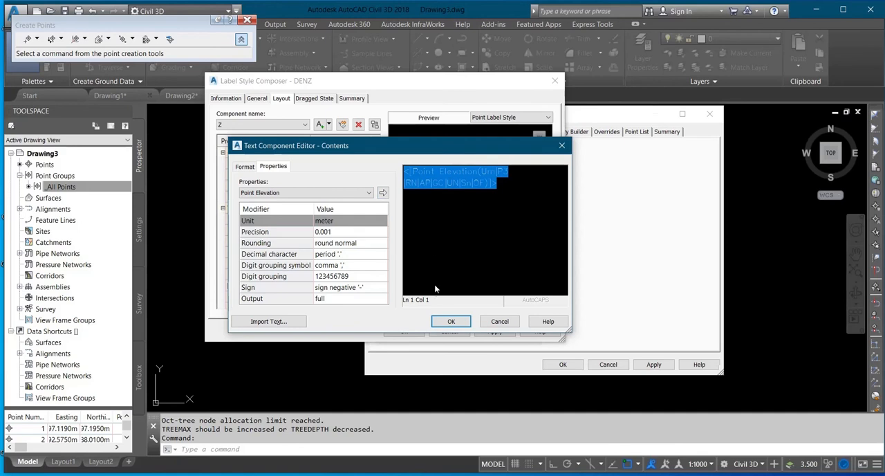
{"action": "left_click", "coordinate": [451, 321]}
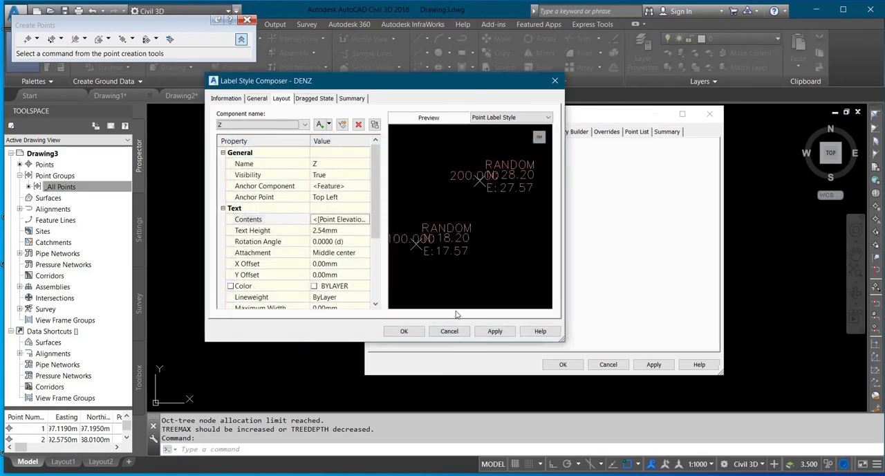
Set the Z component's X offset to 11.00 mm and its Y offset to -8.50 mm.
{"action": "left_click", "coordinate": [341, 264]}
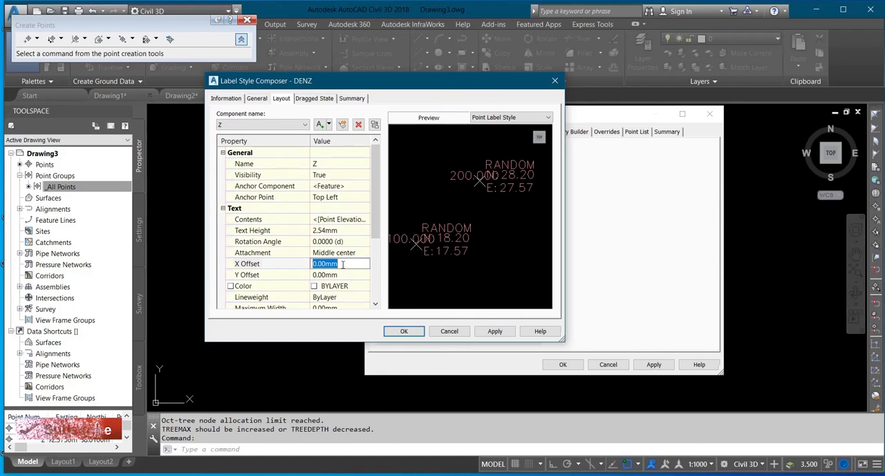
{"action": "type", "text": "11"}
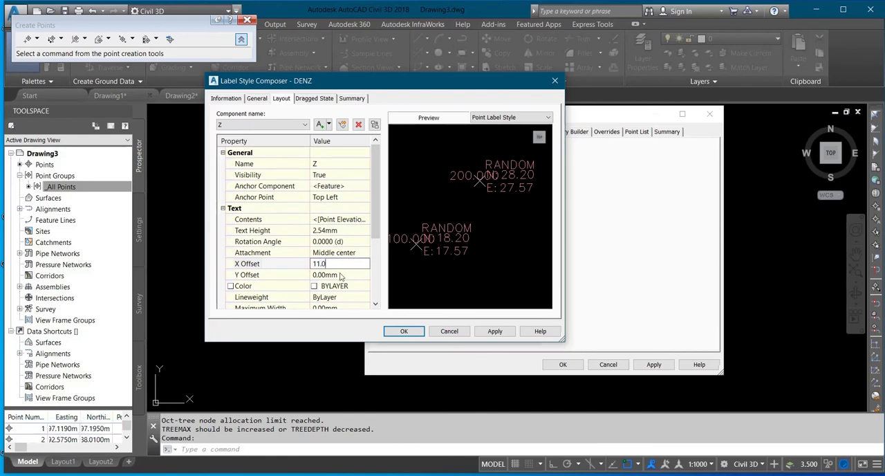
{"action": "left_click", "coordinate": [340, 275]}
{"action": "type", "text": "-8.50"}
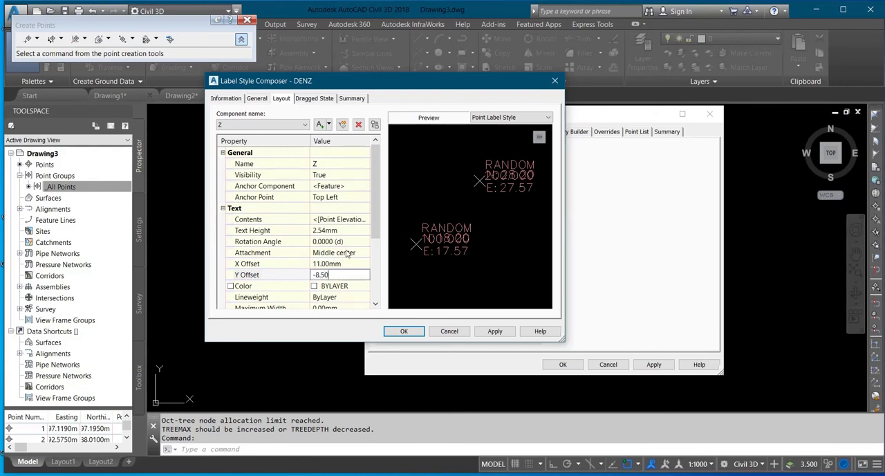
{"action": "left_click", "coordinate": [345, 265]}
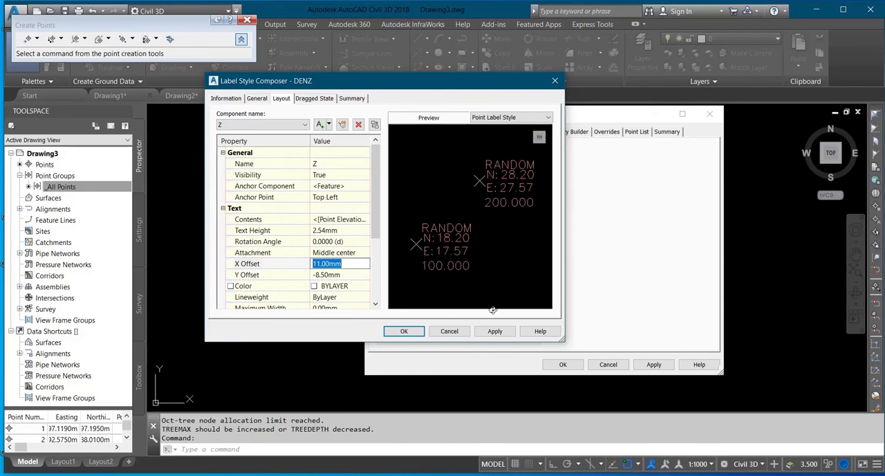
Save the DENZ label style and apply it to the _All Points point group.
{"action": "left_click", "coordinate": [501, 330]}
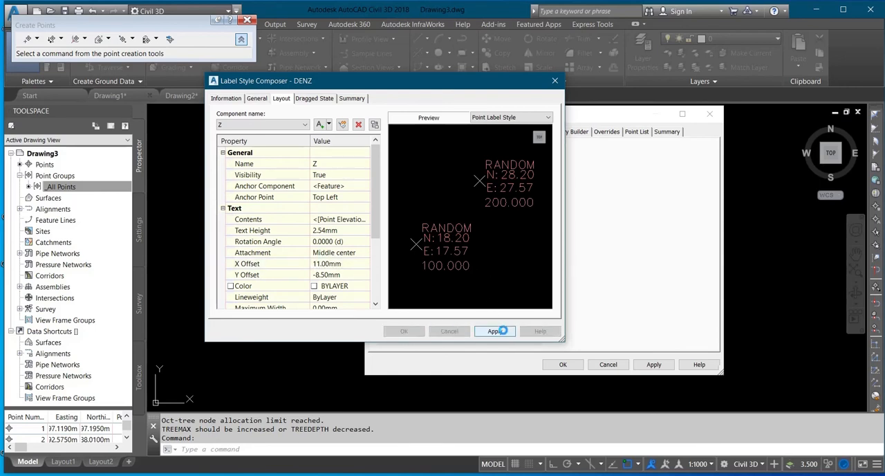
{"action": "left_click", "coordinate": [405, 331]}
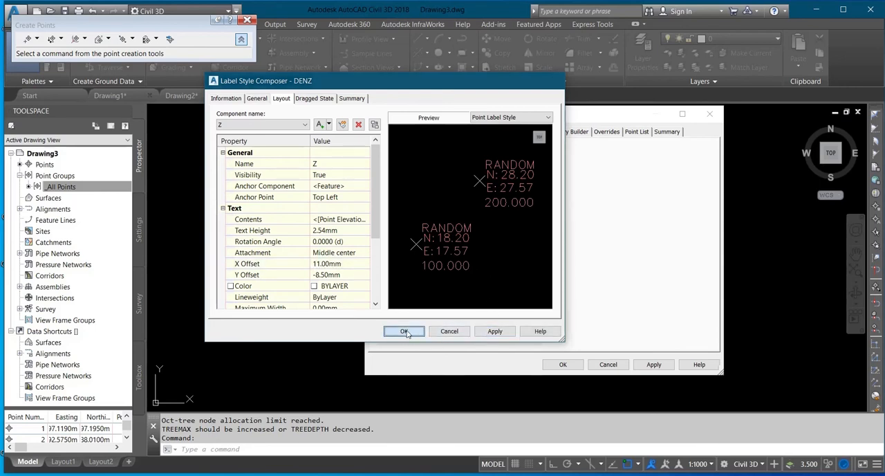
{"action": "left_click", "coordinate": [652, 365]}
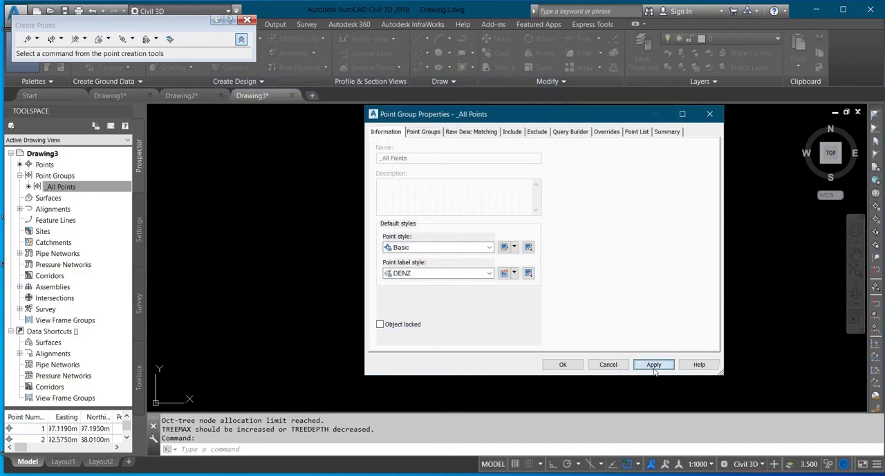
{"action": "left_click", "coordinate": [562, 364]}
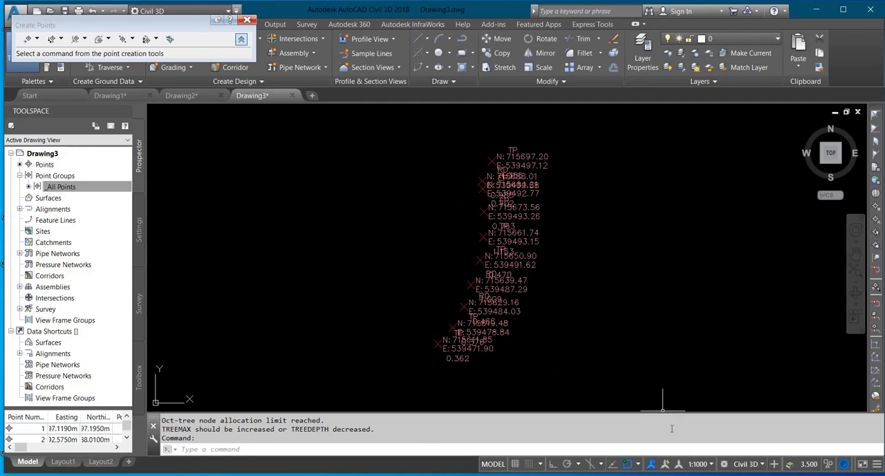
Set the drawing's annotation scale to 1:500.
{"action": "left_click", "coordinate": [702, 464]}
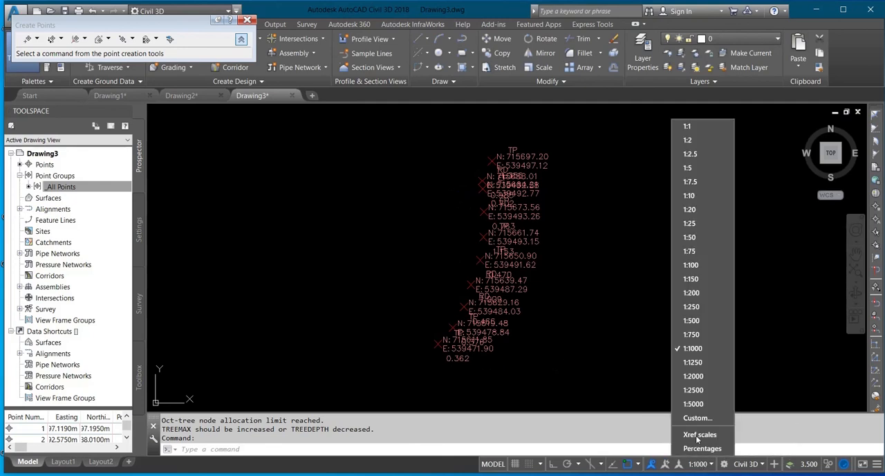
{"action": "left_click", "coordinate": [693, 320]}
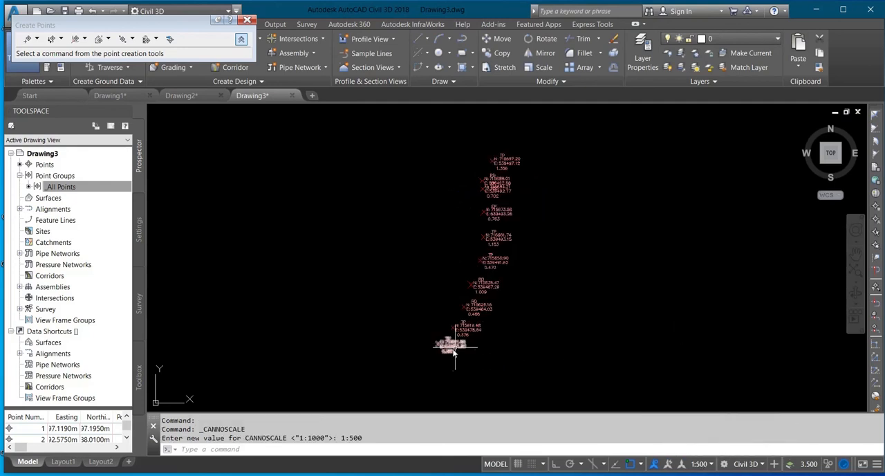
Examine the description, northing, easting and elevation labels along the whole line of imported points for legibility and overlaps.
{"action": "scroll", "coordinate": [450, 352], "scroll_direction": "up", "scroll_amount": 5}
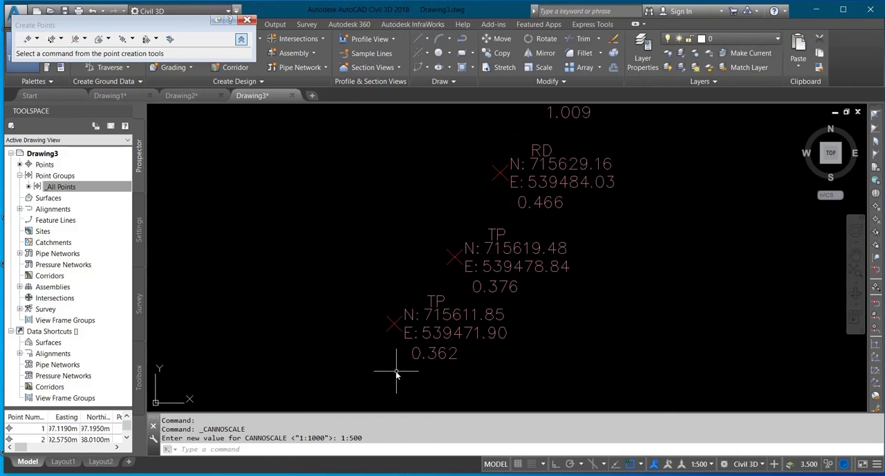
{"action": "scroll", "coordinate": [429, 306], "scroll_direction": "up", "scroll_amount": 1}
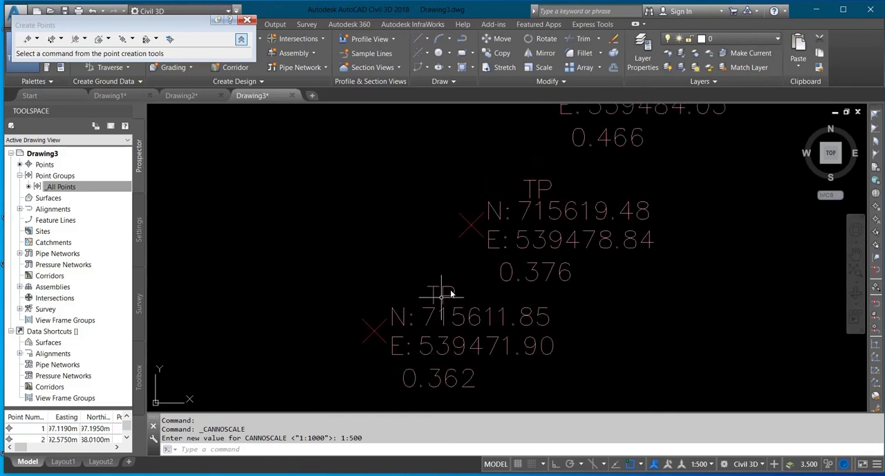
{"action": "scroll", "coordinate": [452, 293], "scroll_direction": "up", "scroll_amount": 1}
{"action": "scroll", "coordinate": [528, 253], "scroll_direction": "down", "scroll_amount": 2}
{"action": "scroll", "coordinate": [606, 203], "scroll_direction": "down", "scroll_amount": 4}
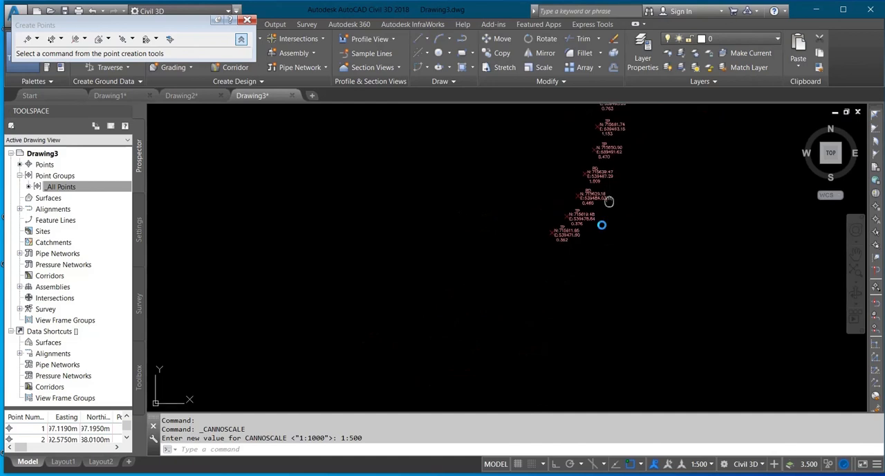
{"action": "middle_click_drag", "start_coordinate": [603, 220], "coordinate": [499, 322]}
{"action": "scroll", "coordinate": [499, 172], "scroll_direction": "up", "scroll_amount": 6}
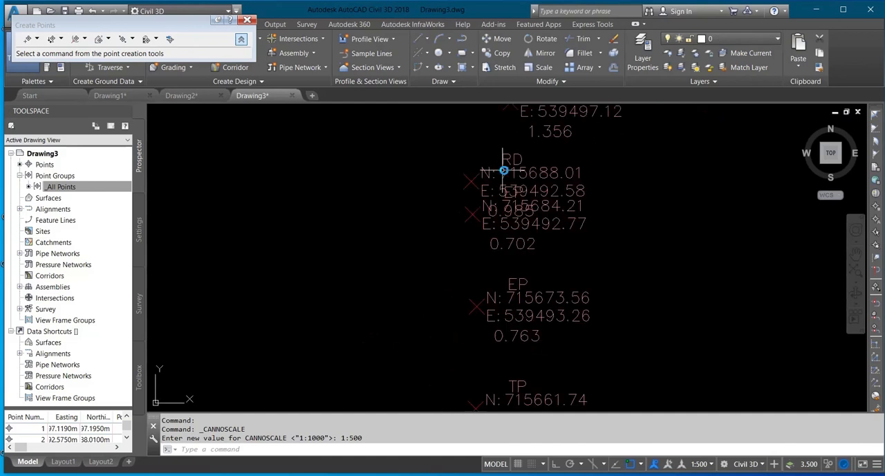
{"action": "middle_click_drag", "start_coordinate": [503, 171], "coordinate": [459, 301]}
{"action": "scroll", "coordinate": [499, 221], "scroll_direction": "up", "scroll_amount": 2}
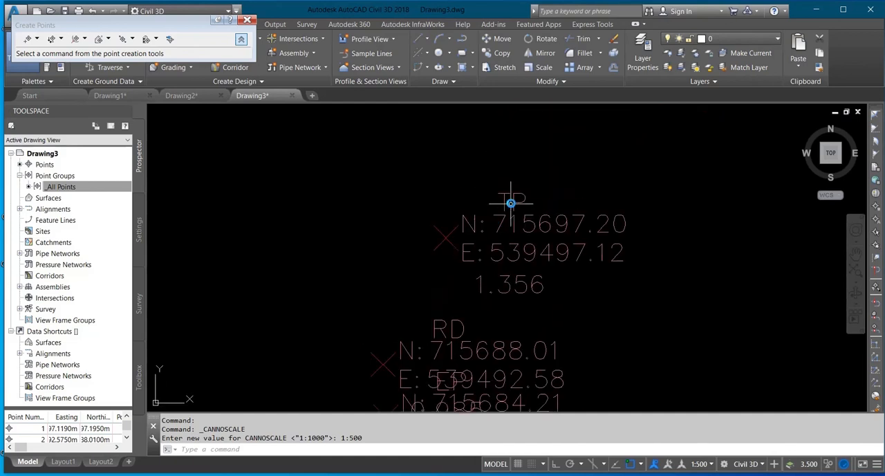
{"action": "middle_click_drag", "start_coordinate": [505, 277], "coordinate": [507, 183]}
{"action": "middle_click_drag", "start_coordinate": [491, 290], "coordinate": [494, 221]}
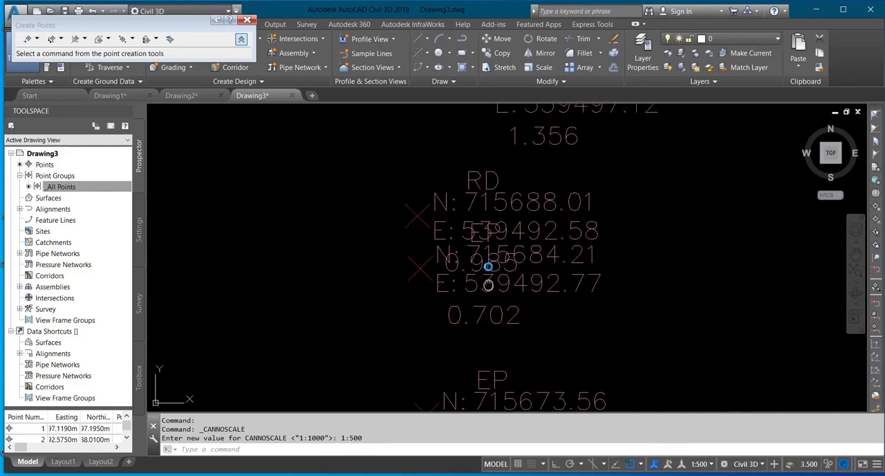
{"action": "middle_click_drag", "start_coordinate": [486, 258], "coordinate": [494, 142]}
{"action": "mouse_move", "coordinate": [492, 199]}
{"action": "middle_mouse_down"}
{"action": "mouse_move", "coordinate": [523, 178]}
{"action": "mouse_move", "coordinate": [525, 134]}
{"action": "middle_mouse_up"}
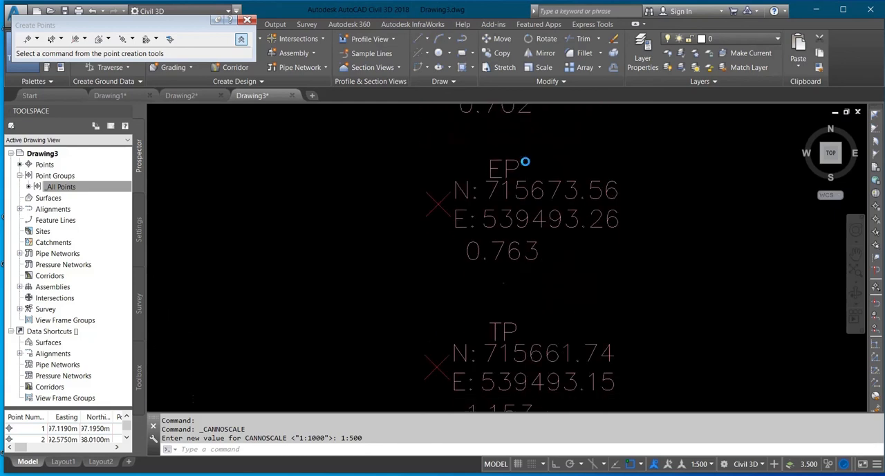
{"action": "scroll", "coordinate": [527, 187], "scroll_direction": "down", "scroll_amount": 8}
{"action": "scroll", "coordinate": [572, 252], "scroll_direction": "down", "scroll_amount": 3}
{"action": "middle_click_drag", "start_coordinate": [573, 251], "coordinate": [498, 293]}
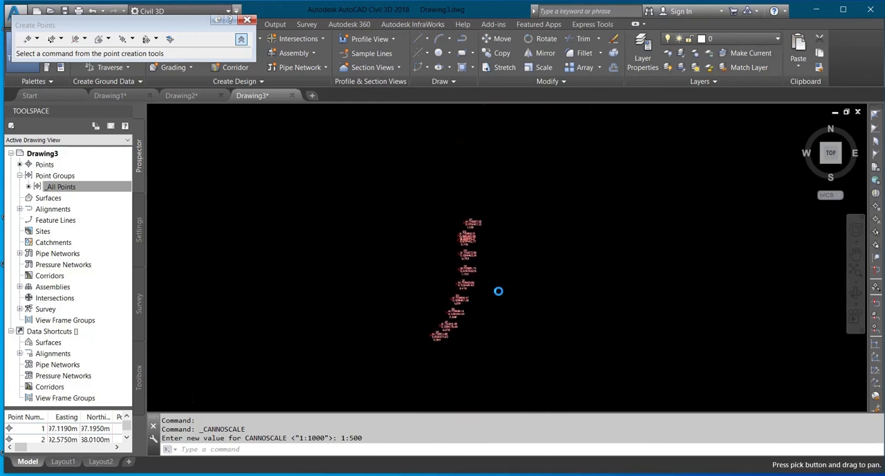